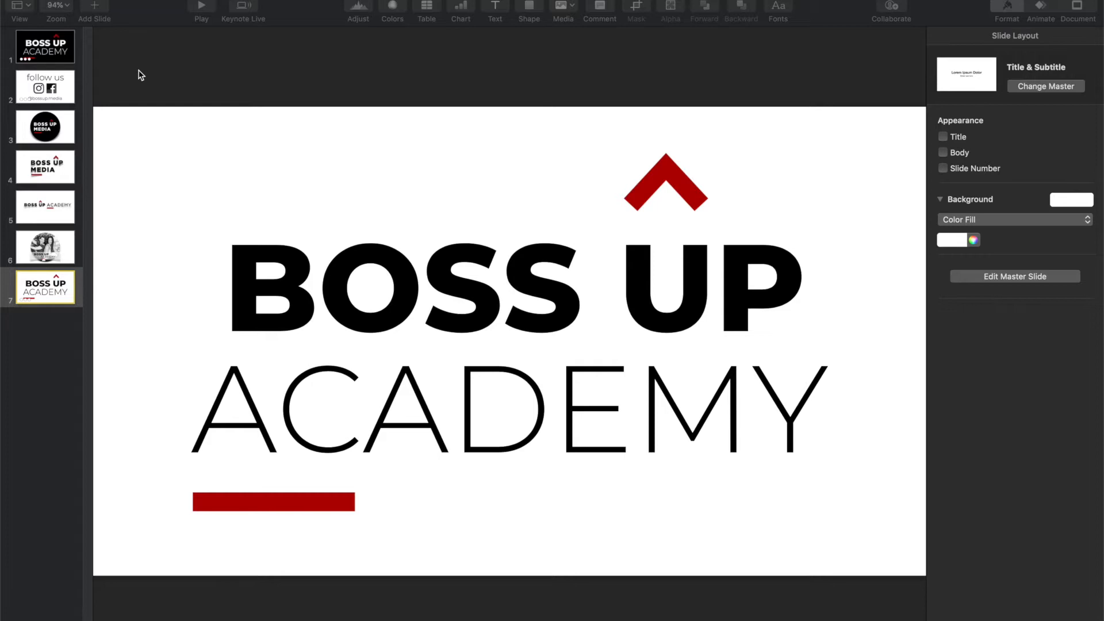
# Step: Duplicate the white BOSS UP ACADEMY slide and delete all objects from the copy
pyautogui.click(46, 296)
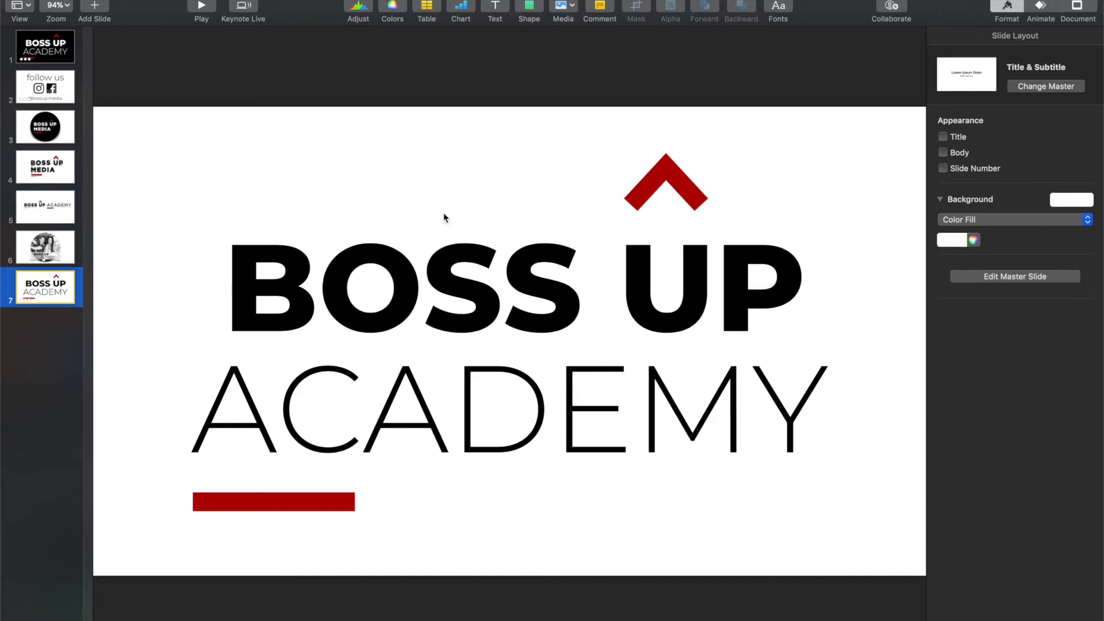
pyautogui.click(36, 52)
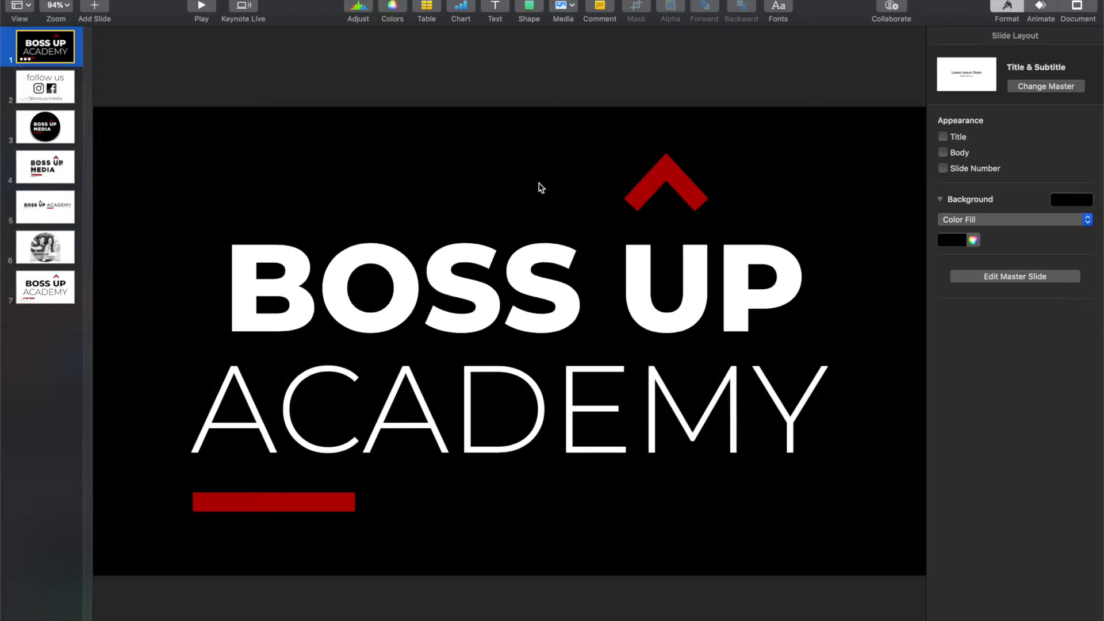
pyautogui.click(22, 282)
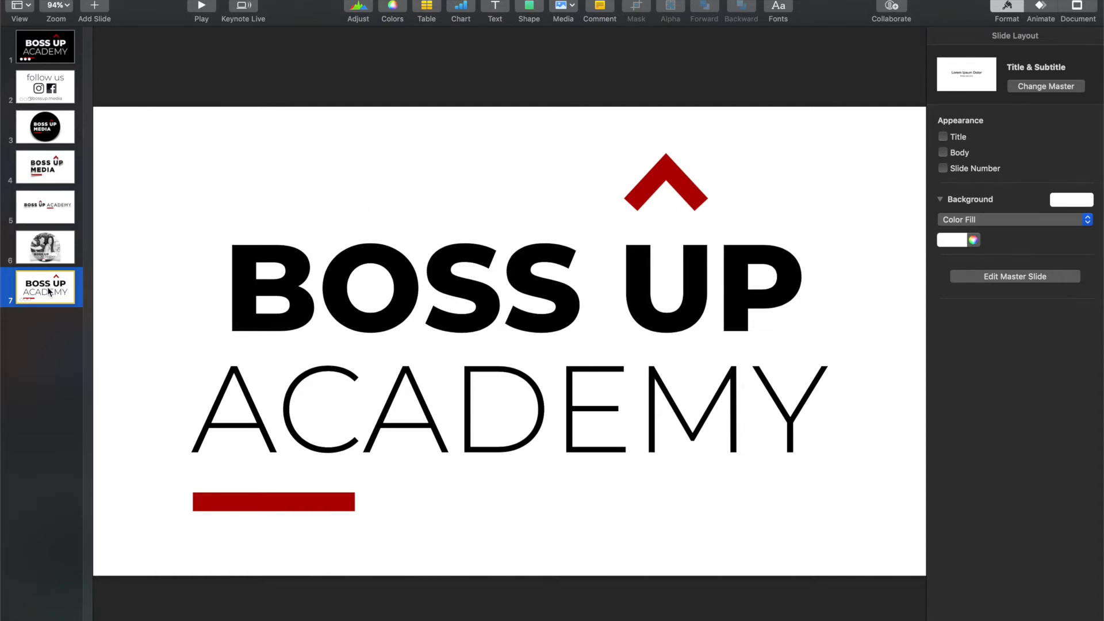
pyautogui.press('super+d')
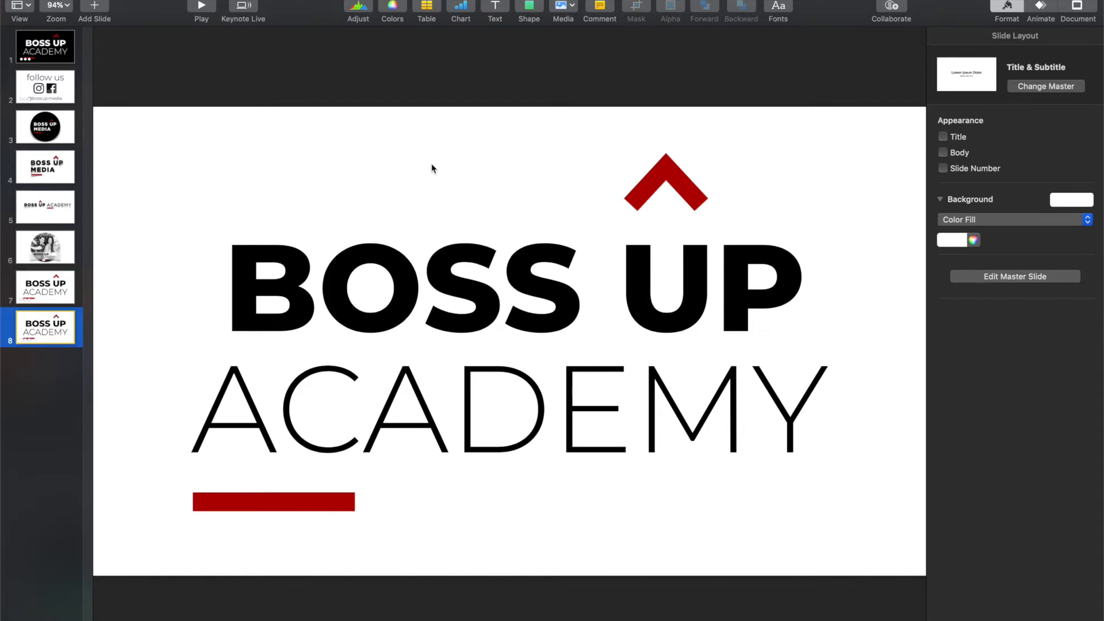
pyautogui.press('super+a')
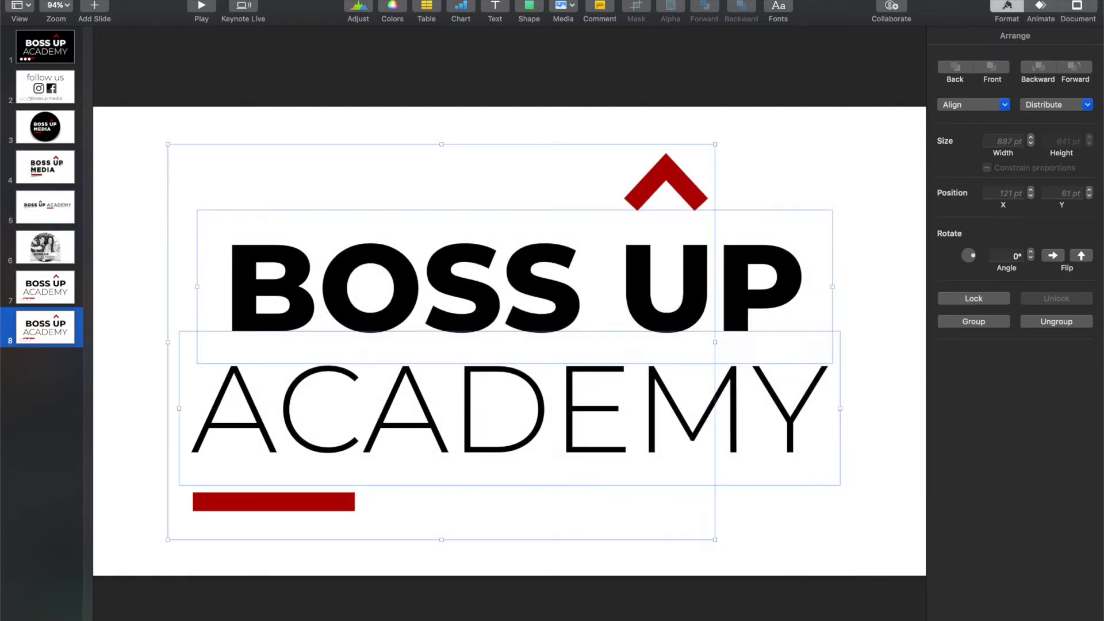
pyautogui.press('Delete')
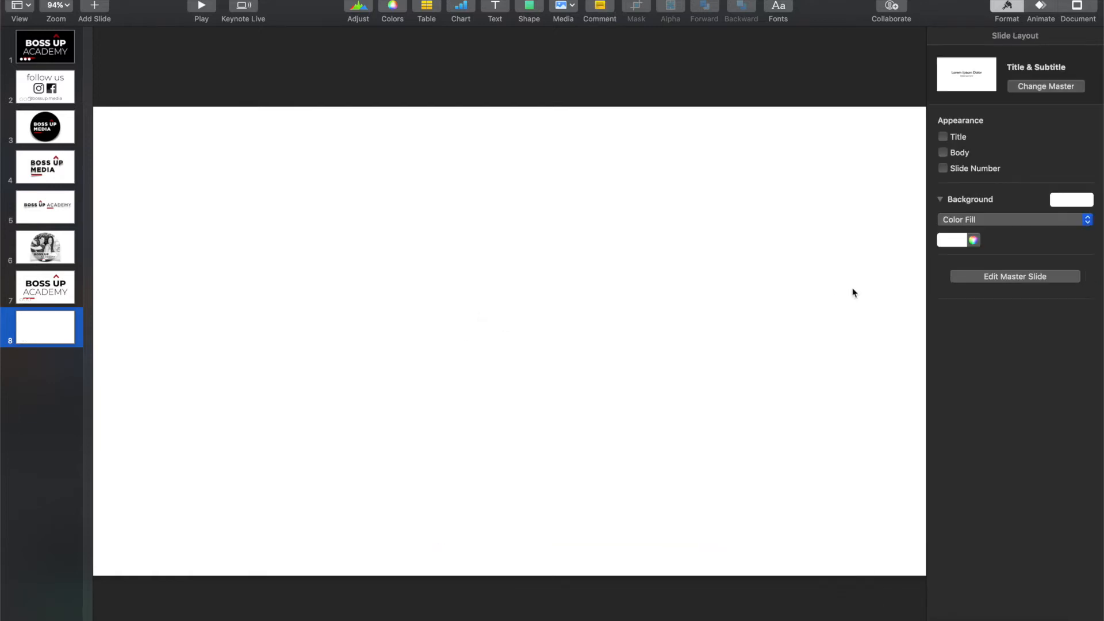
# Step: Add a text box reading "BOSS UP" to the blank slide
pyautogui.click(494, 4)
pyautogui.press('BackSpace')
pyautogui.write('BOSS UP')
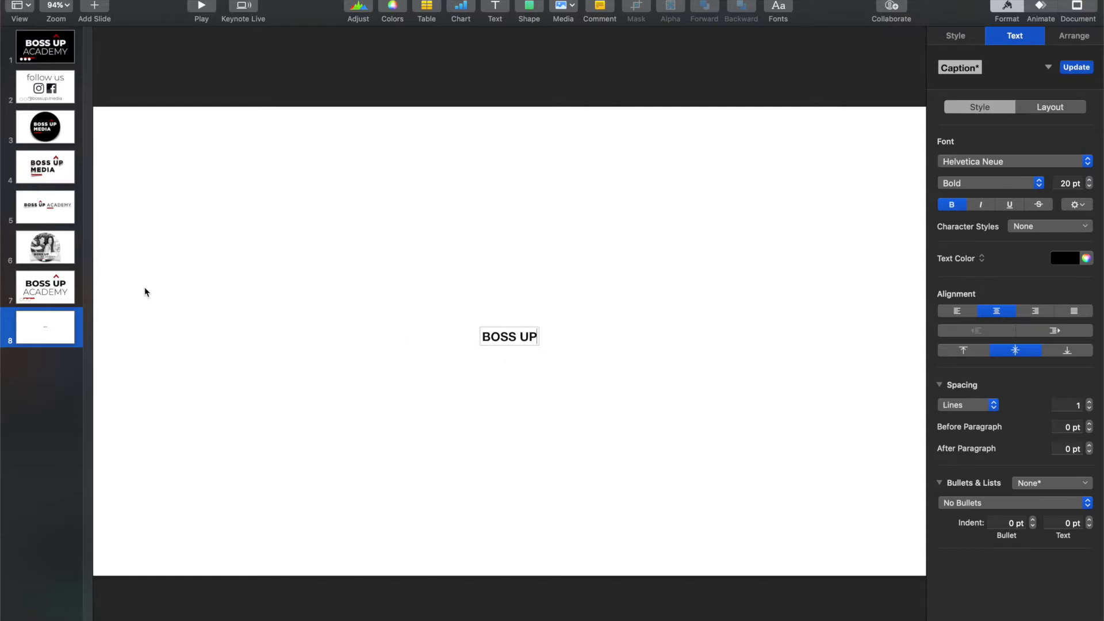
# Step: Try to format the BOSS UP text in Montserrat at 200 pt
pyautogui.click(1025, 159)
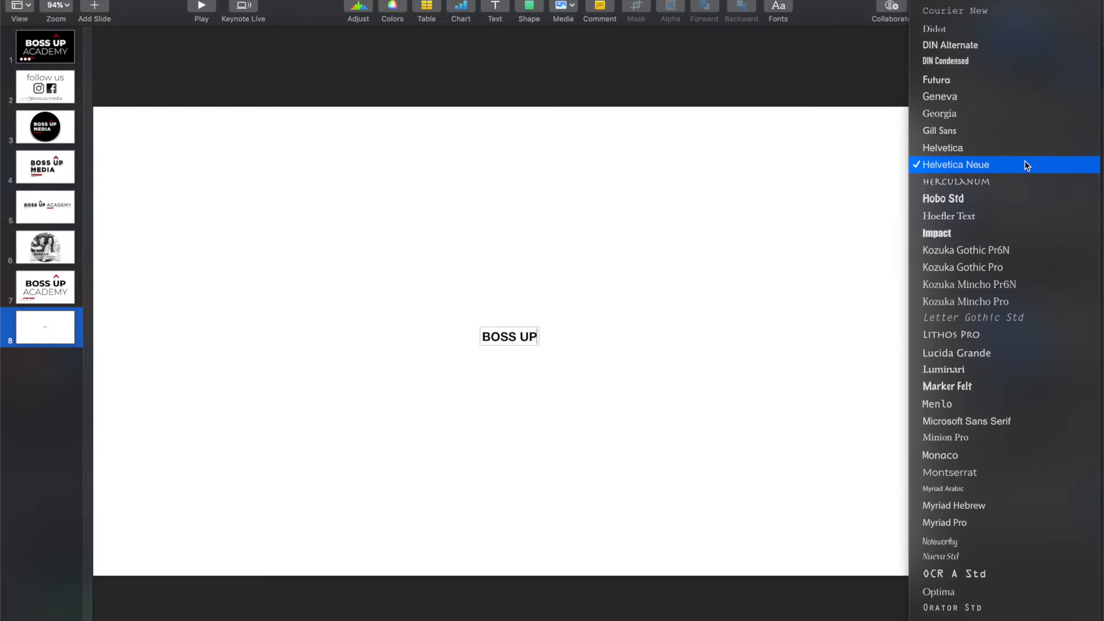
pyautogui.press('m')
pyautogui.press('o')
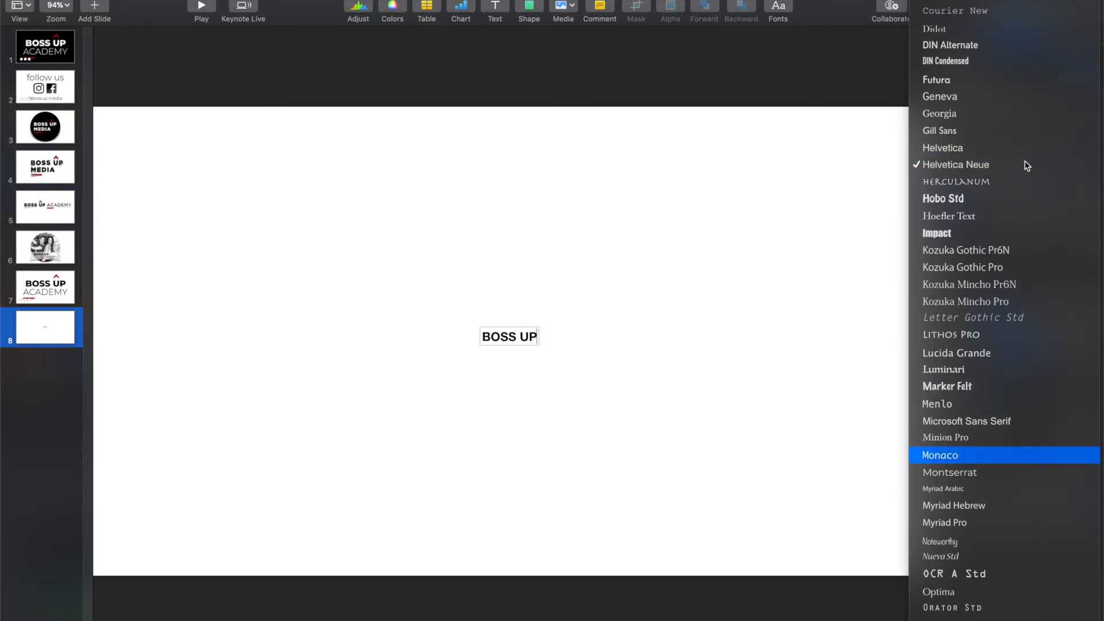
pyautogui.click(1010, 474)
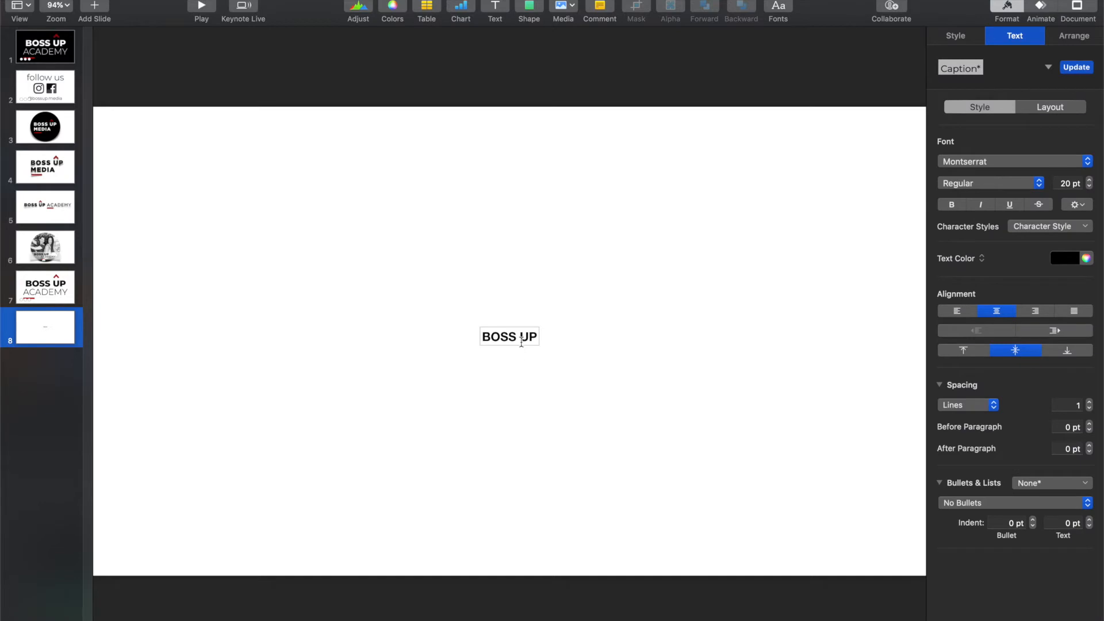
pyautogui.click(1065, 184)
pyautogui.write('0')
pyautogui.press('Return')
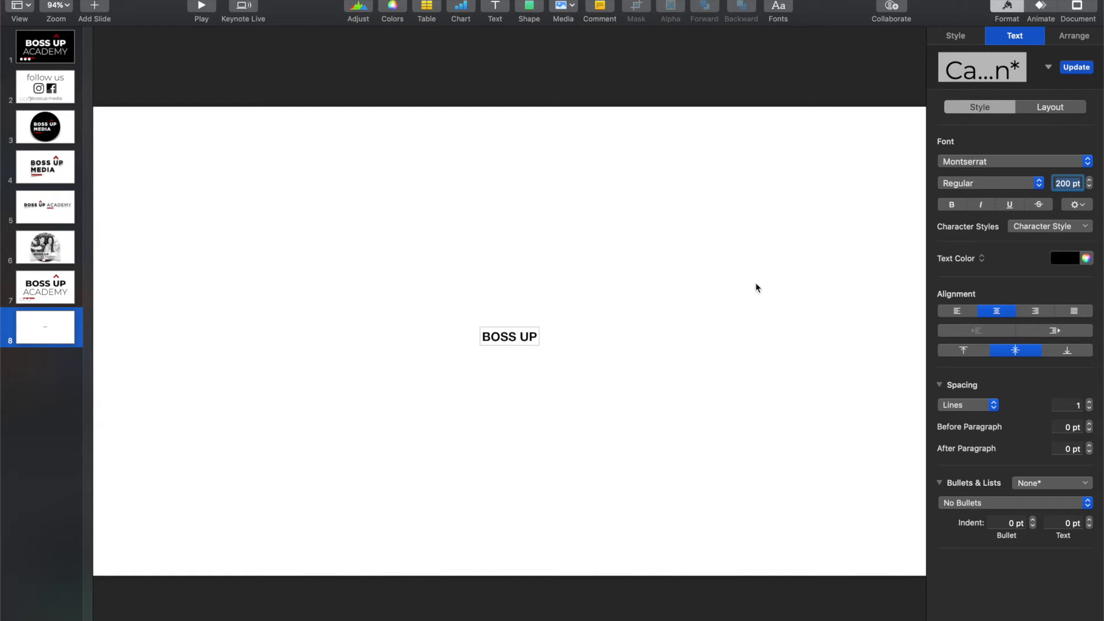
pyautogui.click(757, 287)
# Step: Try to set the size of the BOSS UP text to 200 pt
pyautogui.click(504, 335)
pyautogui.doubleClick(528, 335)
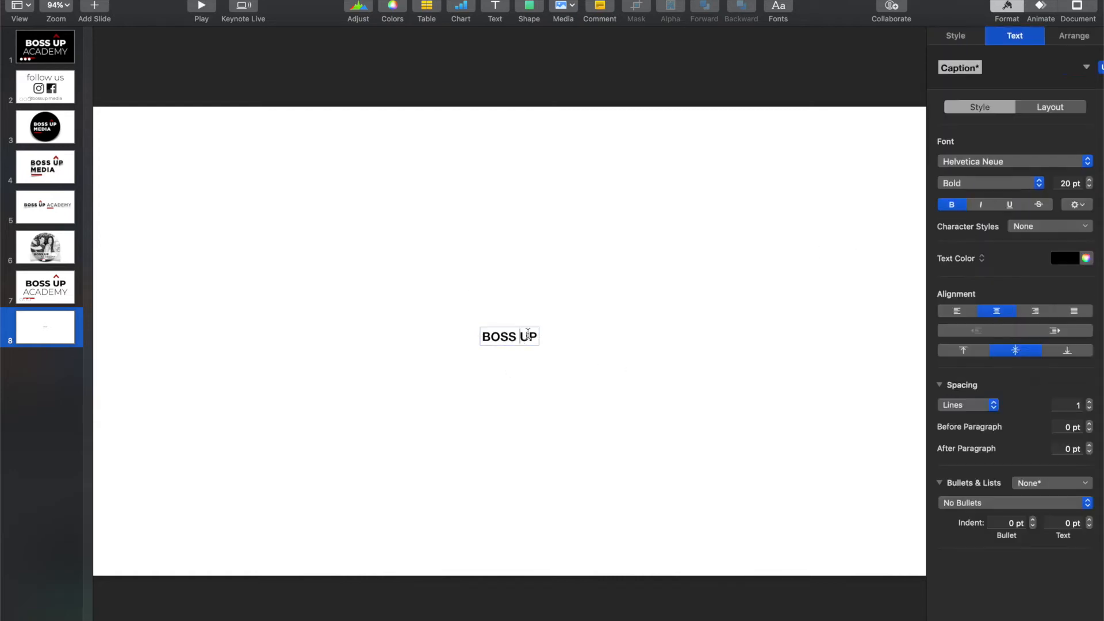
pyautogui.click(1068, 183)
pyautogui.write('0')
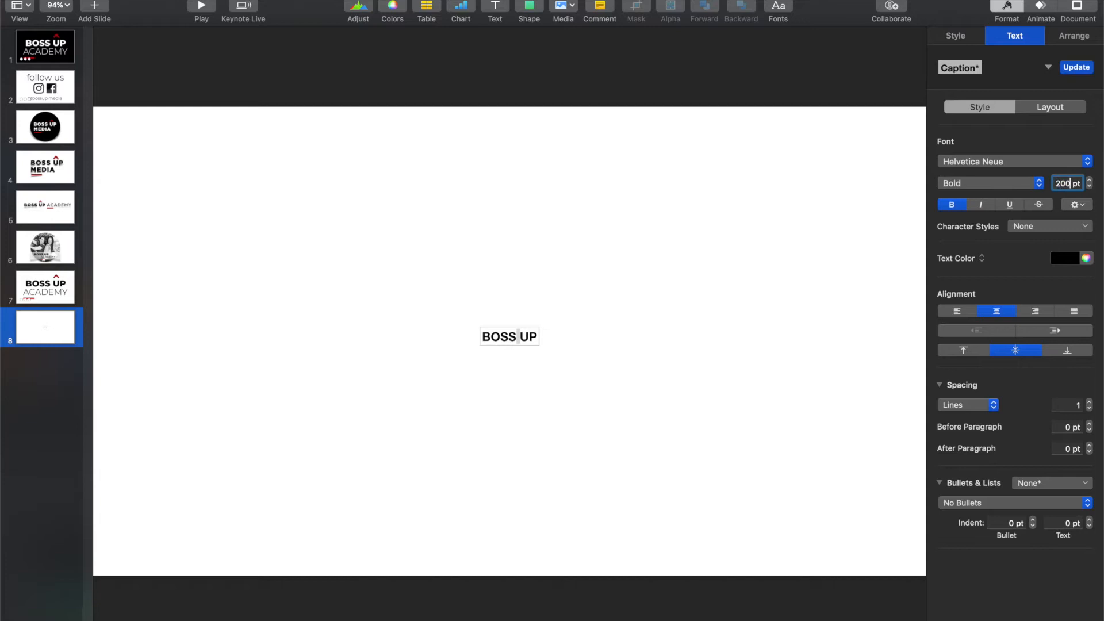
pyautogui.press('Return')
# Step: Select the whole BOSS UP text and set it to 200 pt Montserrat
pyautogui.tripleClick(513, 386)
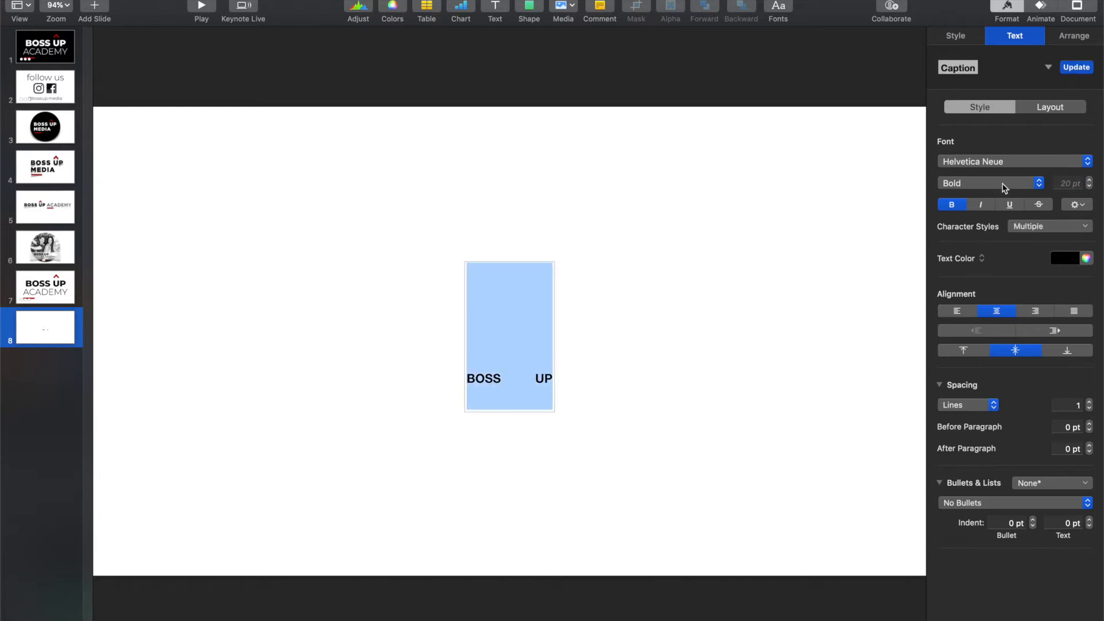
pyautogui.click(1067, 183)
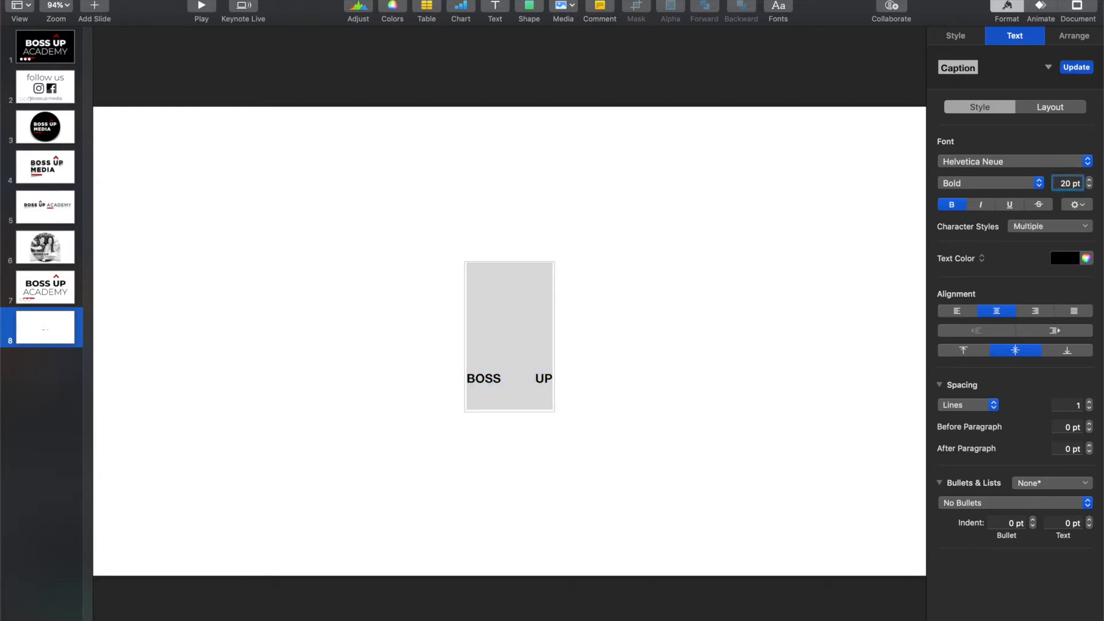
pyautogui.write('0')
pyautogui.press('Return')
pyautogui.click(983, 163)
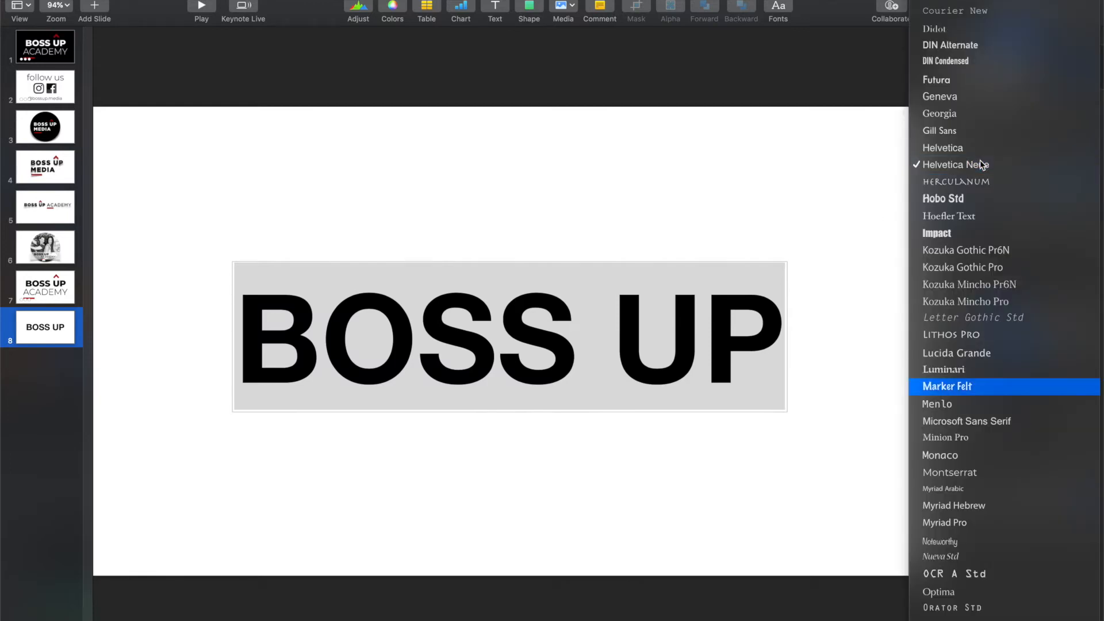
pyautogui.click(1023, 474)
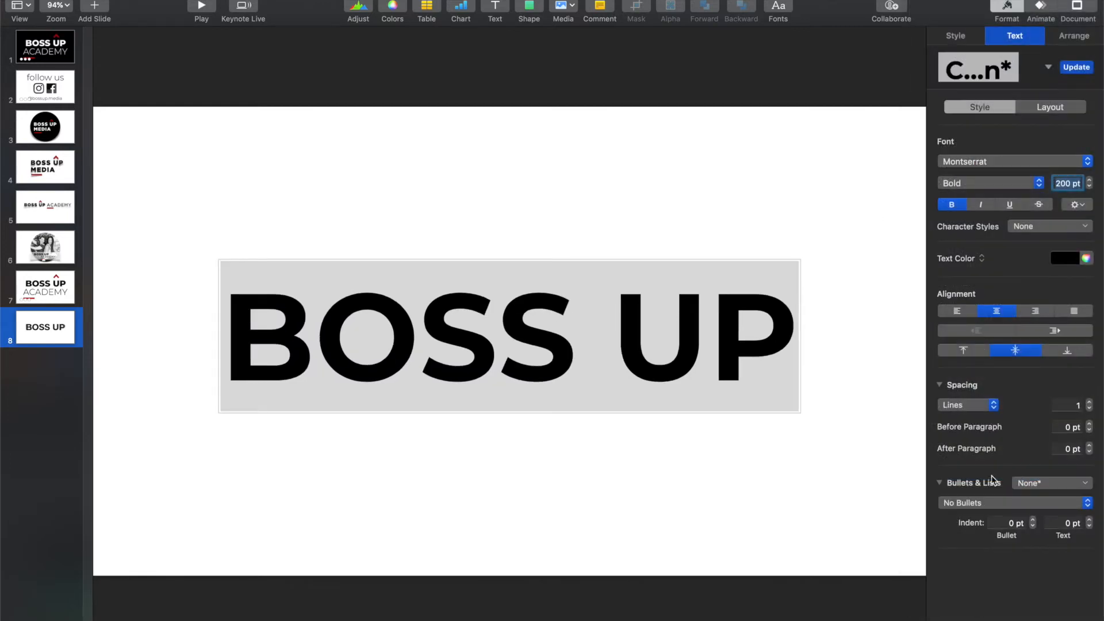
# Step: Set the BOSS UP typeface to ExtraBold and move the text box up above the slide's middle
pyautogui.click(1031, 183)
pyautogui.click(1031, 184)
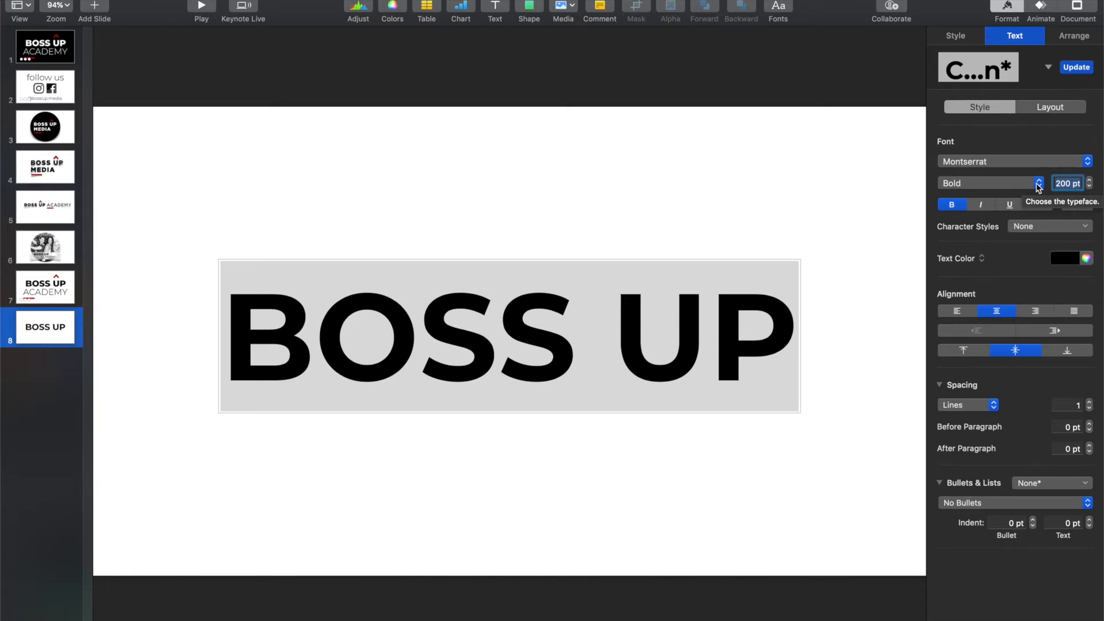
pyautogui.click(1039, 184)
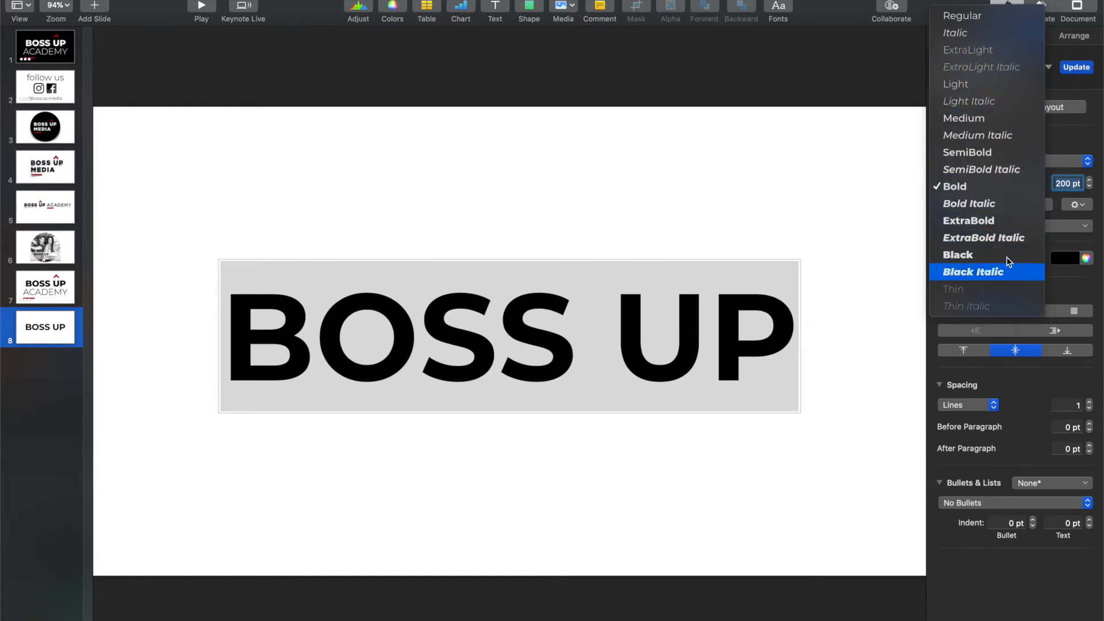
pyautogui.click(1004, 221)
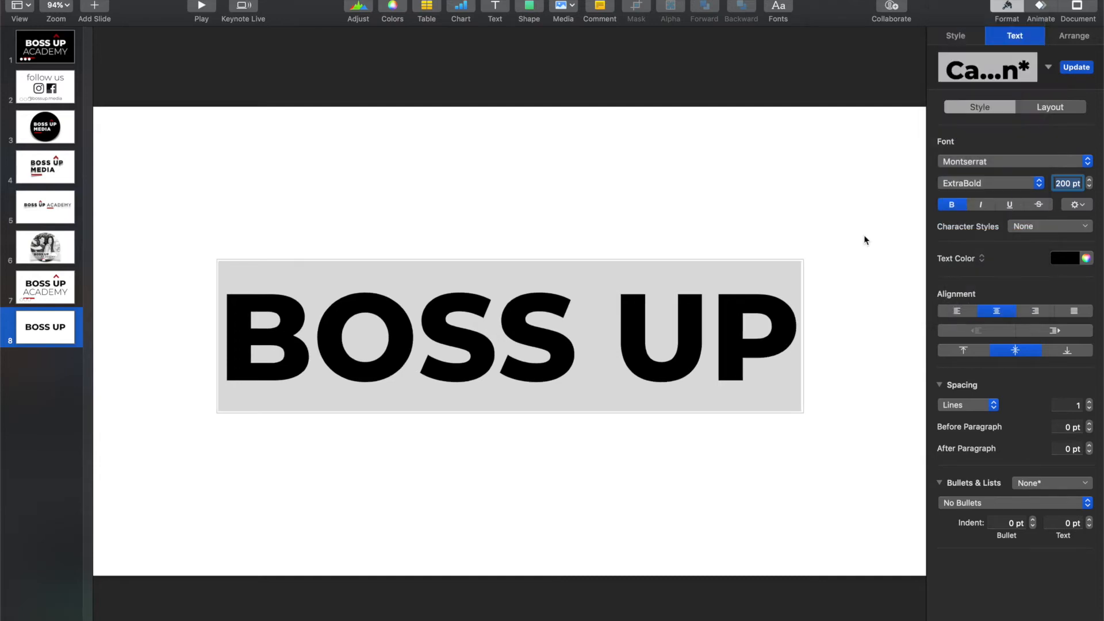
pyautogui.click(673, 218)
pyautogui.moveTo(656, 342); pyautogui.dragTo(650, 297)
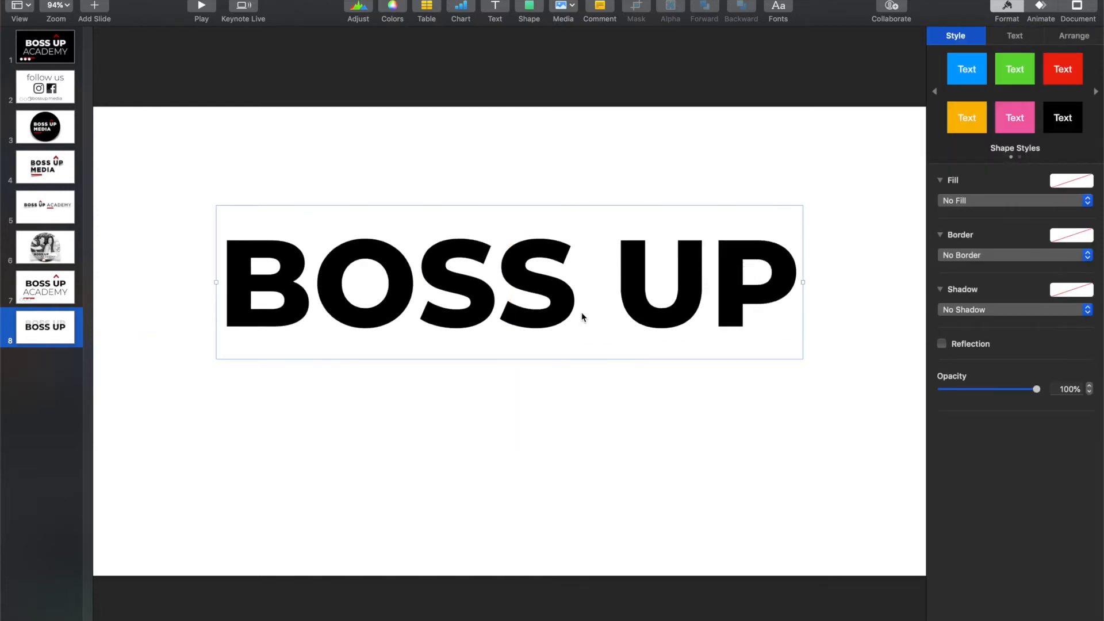
# Step: Add a second text box centered below BOSS UP reading "ACADEMY"
pyautogui.click(495, 8)
pyautogui.moveTo(512, 338); pyautogui.dragTo(514, 426)
pyautogui.doubleClick(513, 425)
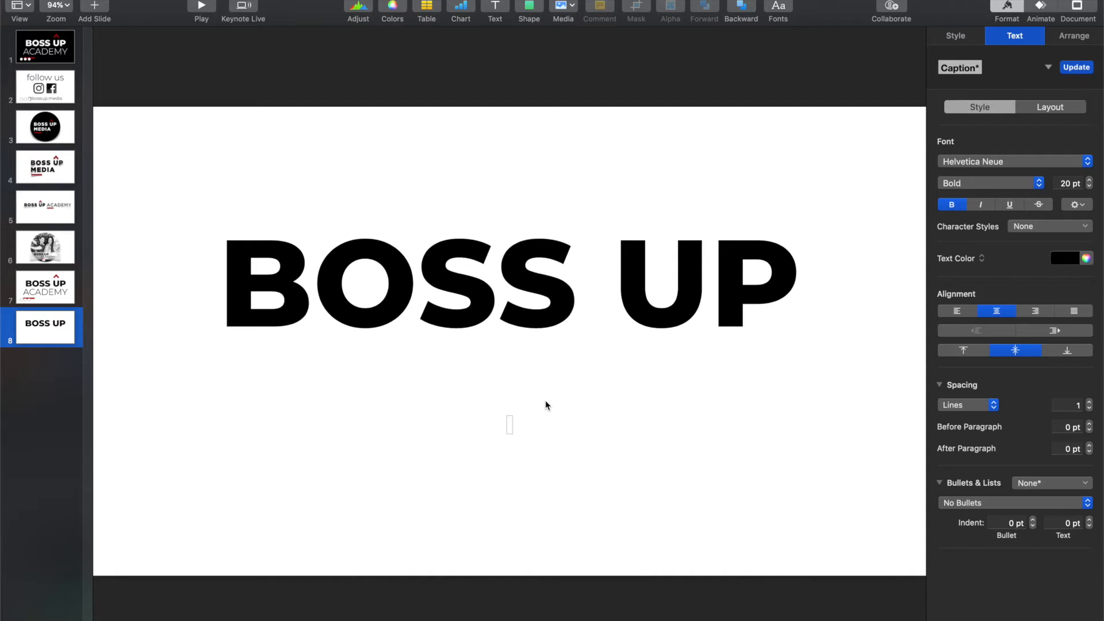
pyautogui.write('ACADEMY')
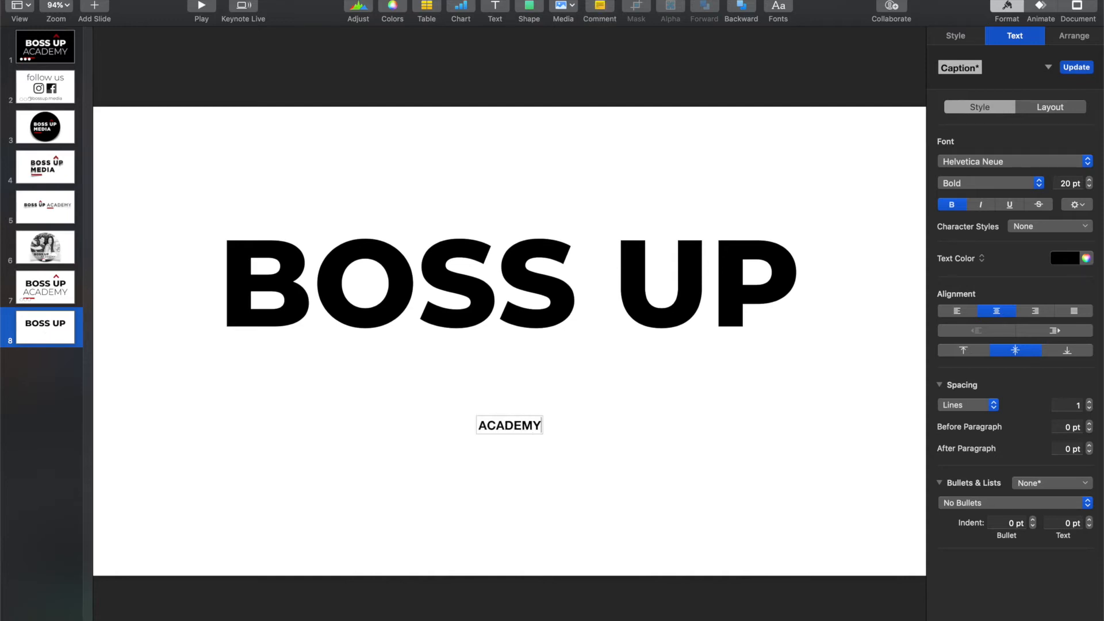
# Step: Set the whole ACADEMY text to 200 pt Montserrat
pyautogui.press('super+a')
pyautogui.click(1068, 184)
pyautogui.write('0')
pyautogui.press('Return')
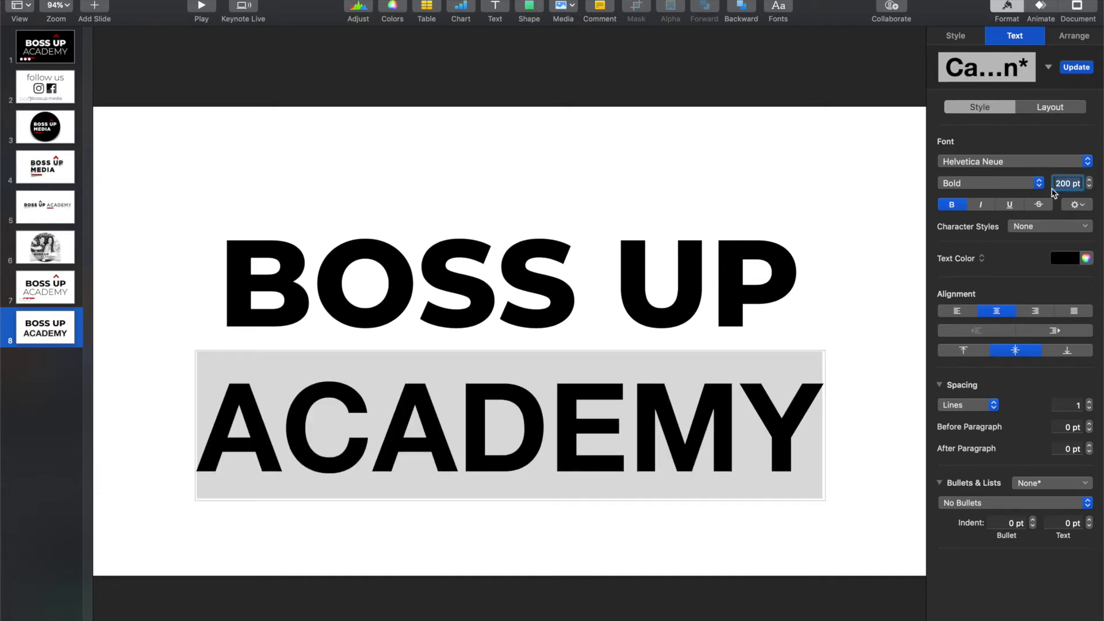
pyautogui.click(1028, 167)
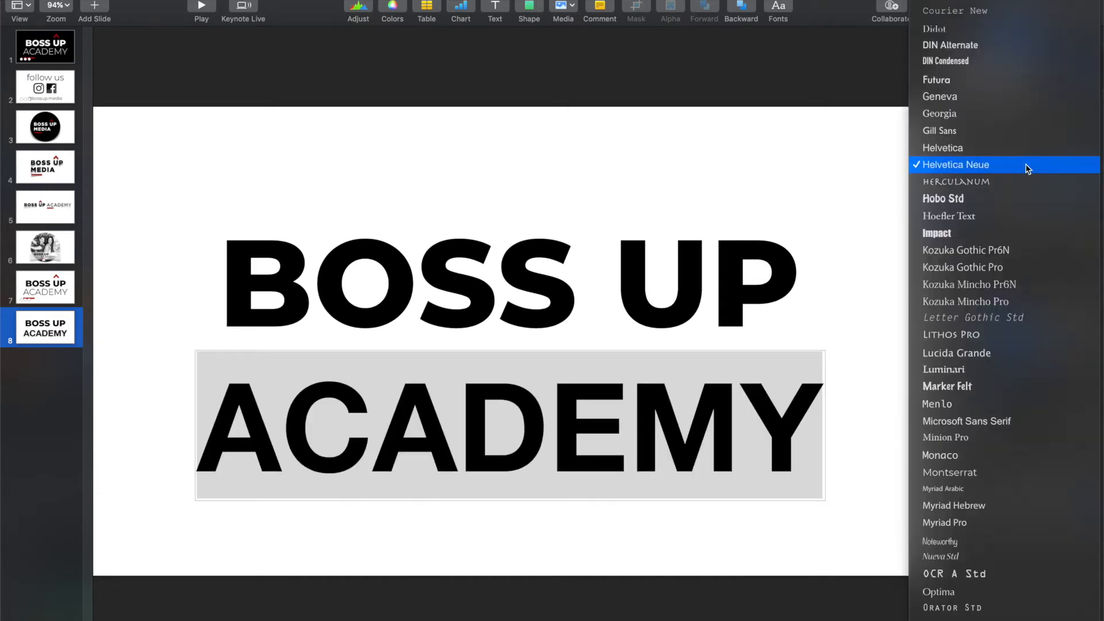
pyautogui.click(1051, 467)
# Step: Set the ACADEMY typeface to Light and move the text slightly up toward BOSS UP
pyautogui.click(985, 183)
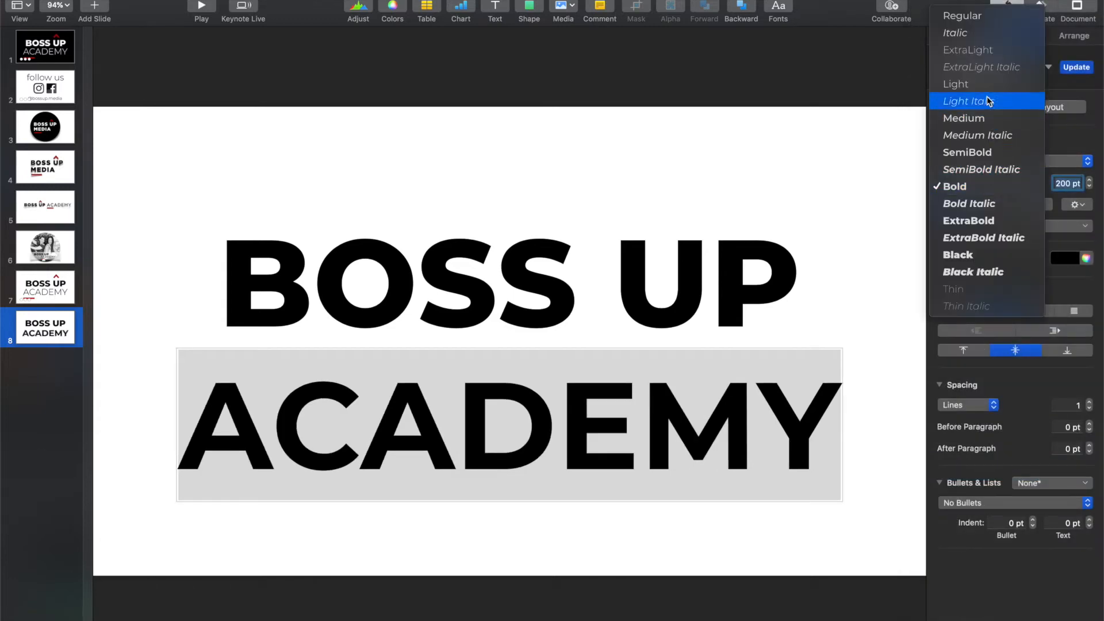
pyautogui.click(992, 119)
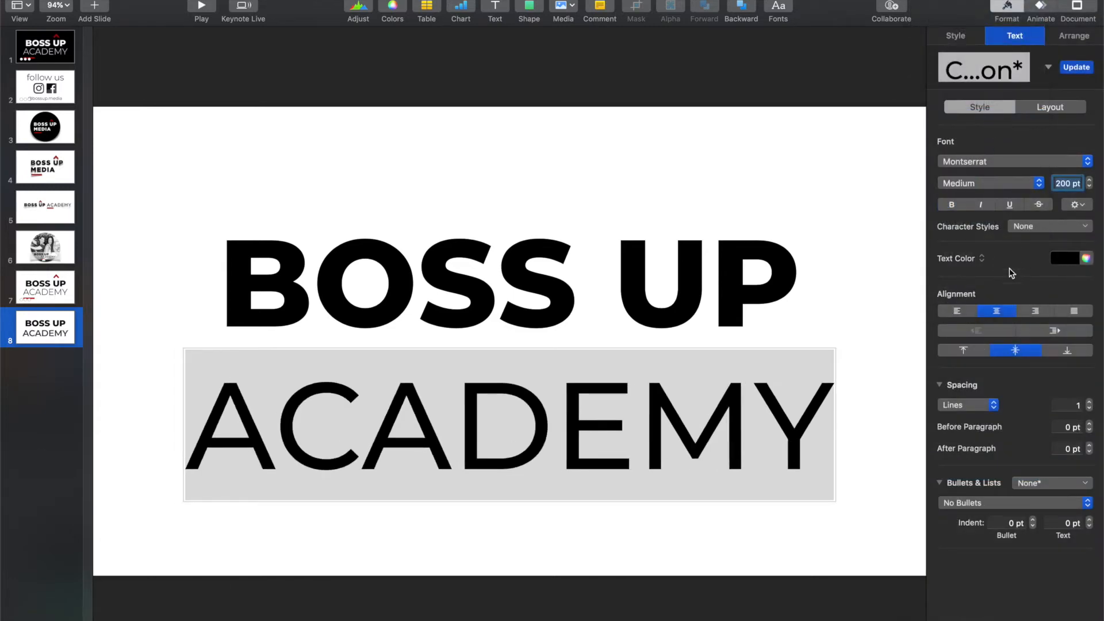
pyautogui.click(978, 183)
pyautogui.click(974, 151)
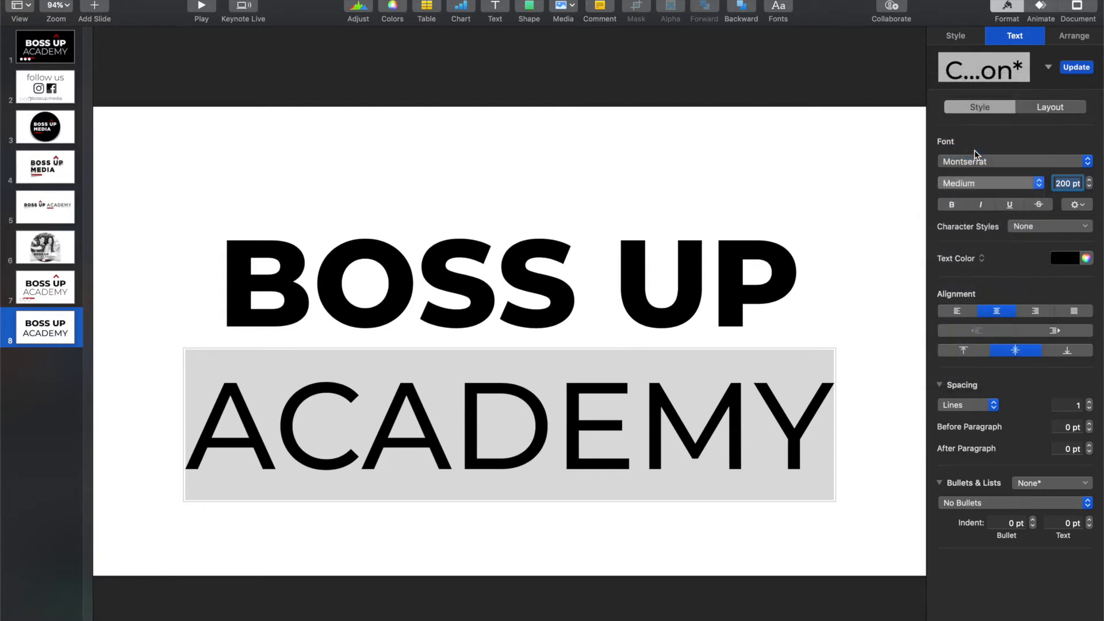
pyautogui.click(877, 271)
pyautogui.moveTo(679, 394); pyautogui.dragTo(681, 387)
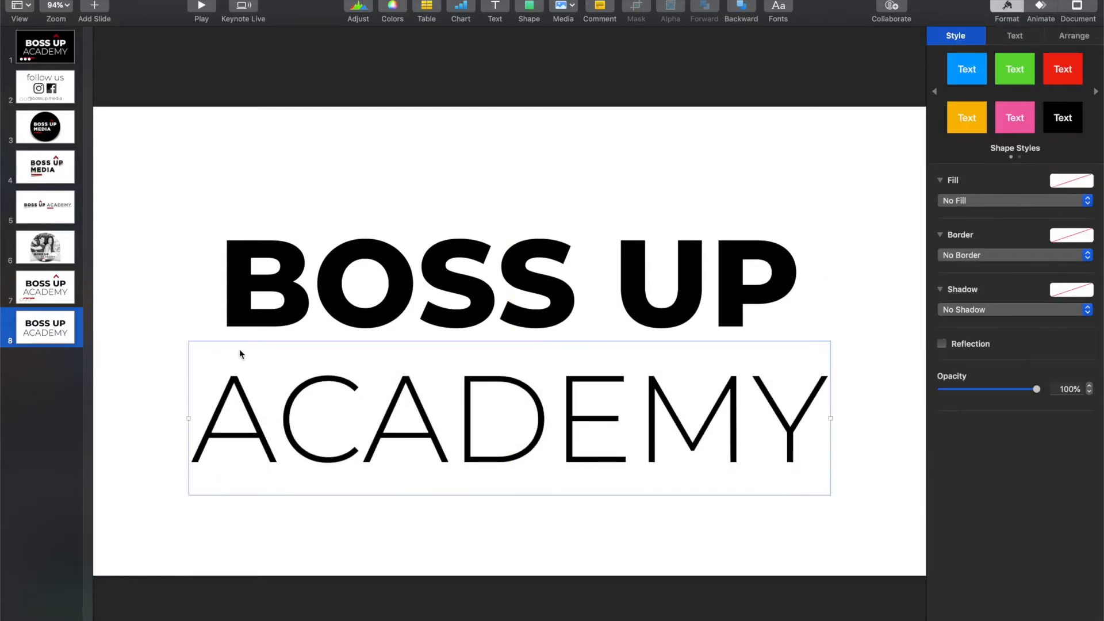
# Step: Copy the grouped red arrow and bar from slide 7 and paste them onto slide 8
pyautogui.click(47, 290)
pyautogui.click(650, 173)
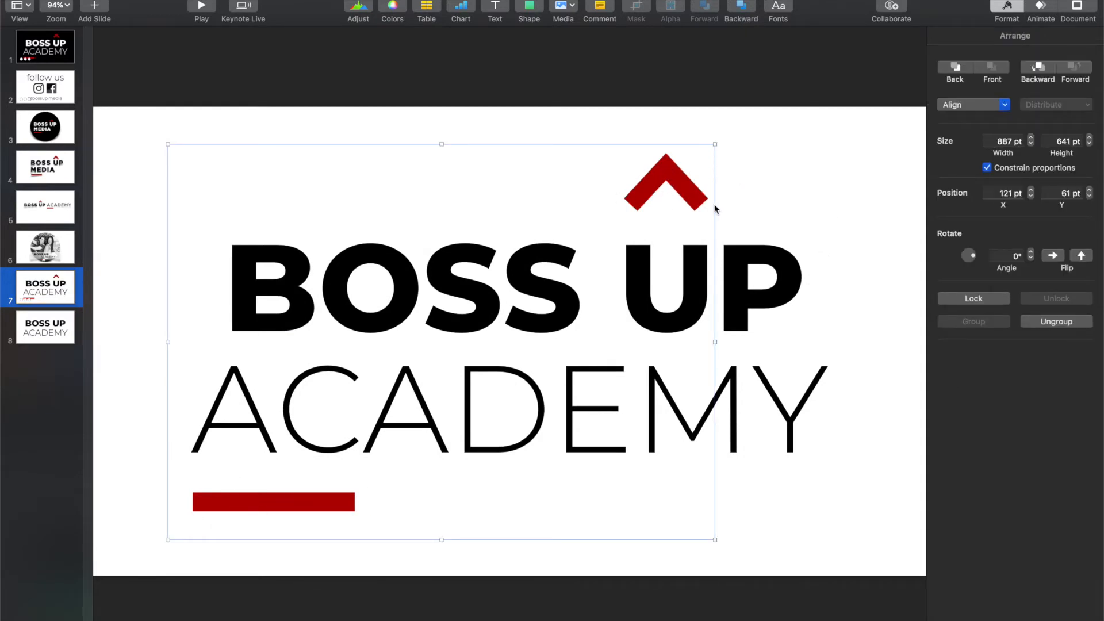
pyautogui.click(64, 332)
pyautogui.press('super+v')
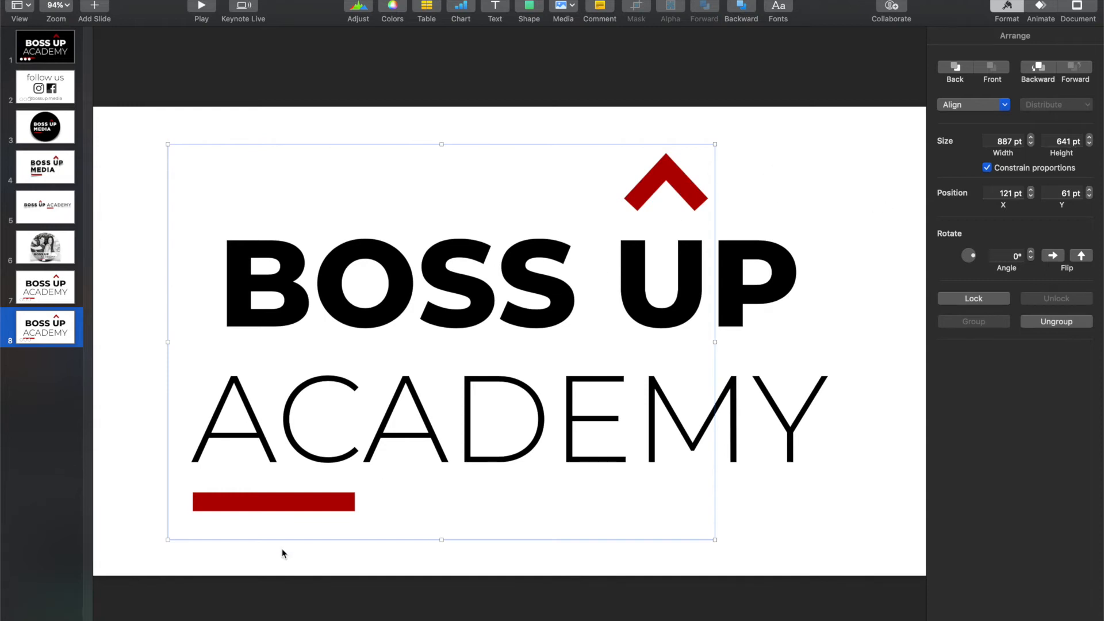
pyautogui.click(871, 168)
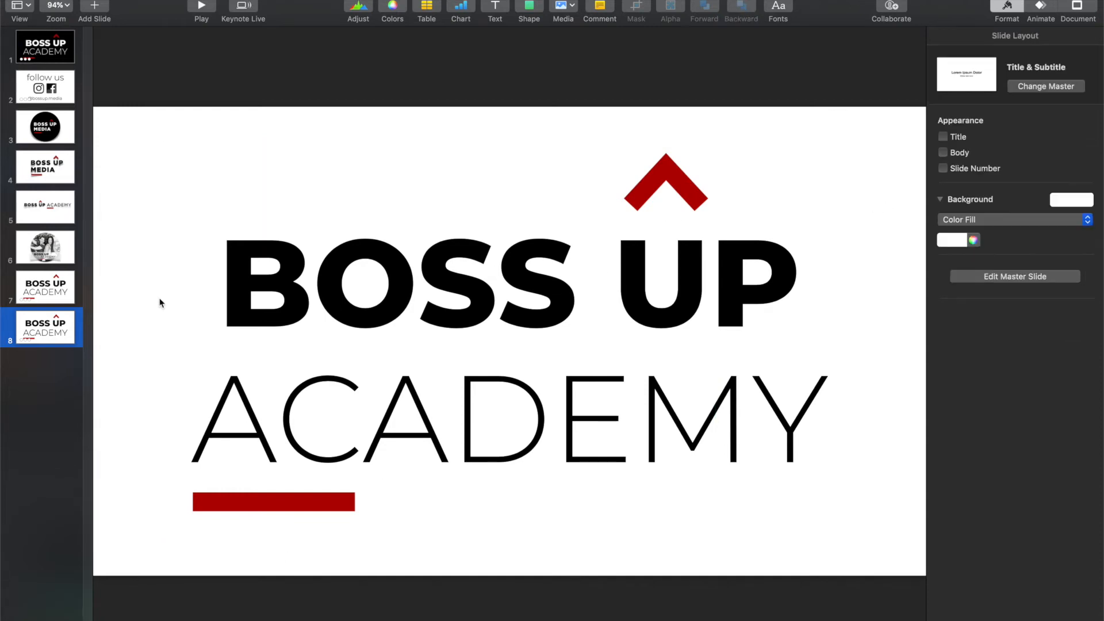
# Step: Preview several recent build-in effects on the BOSS UP text, including Typewriter, Blur, Lens Flare and Confetti
pyautogui.click(477, 295)
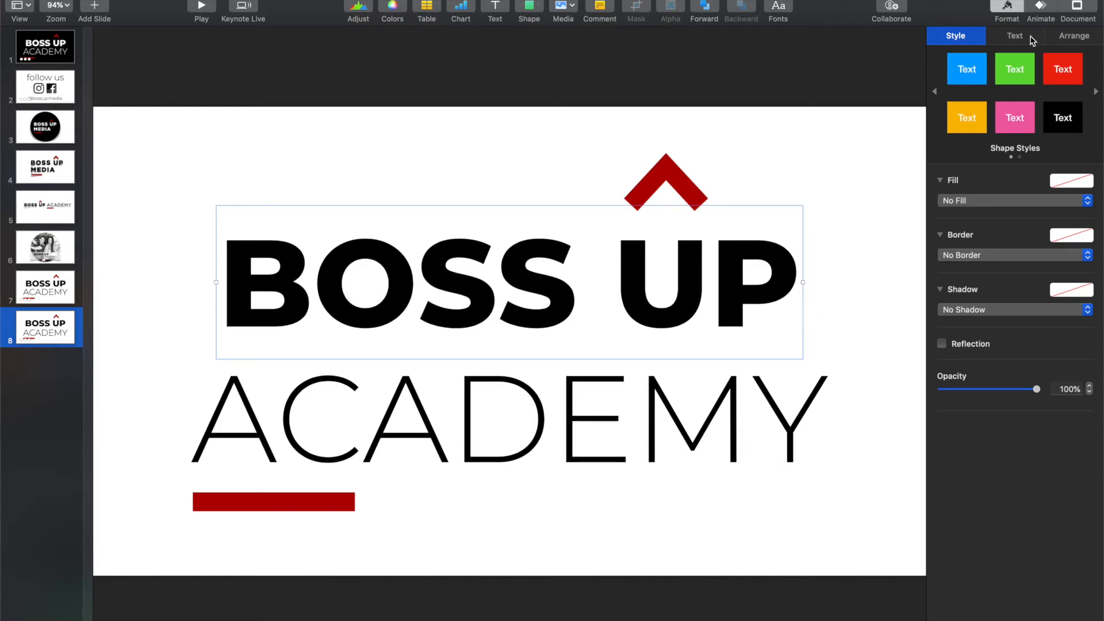
pyautogui.click(1042, 8)
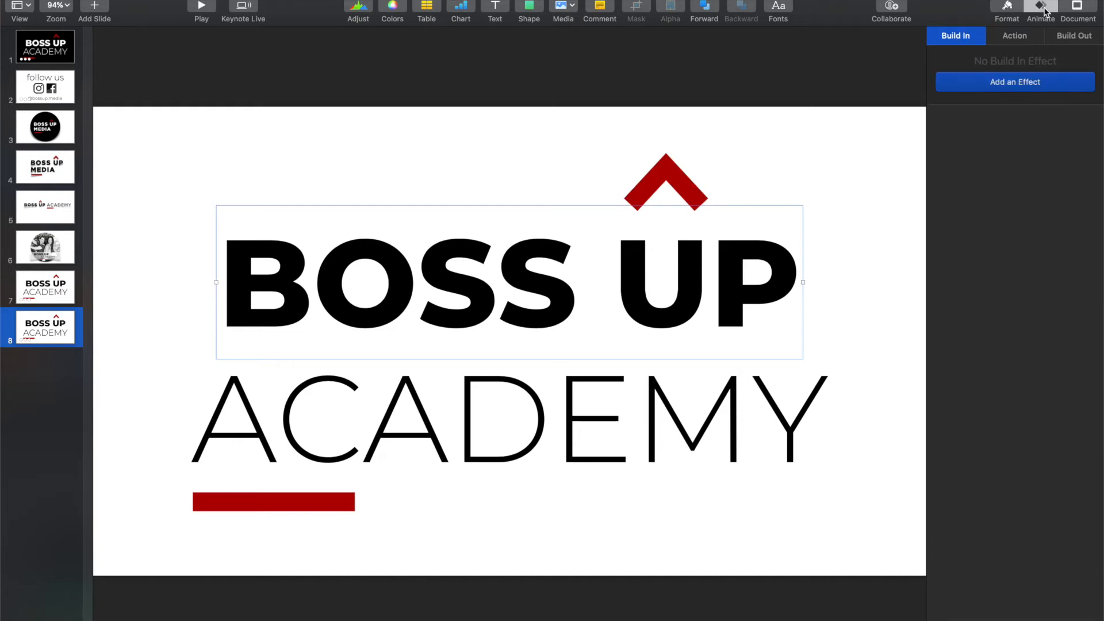
pyautogui.click(1044, 83)
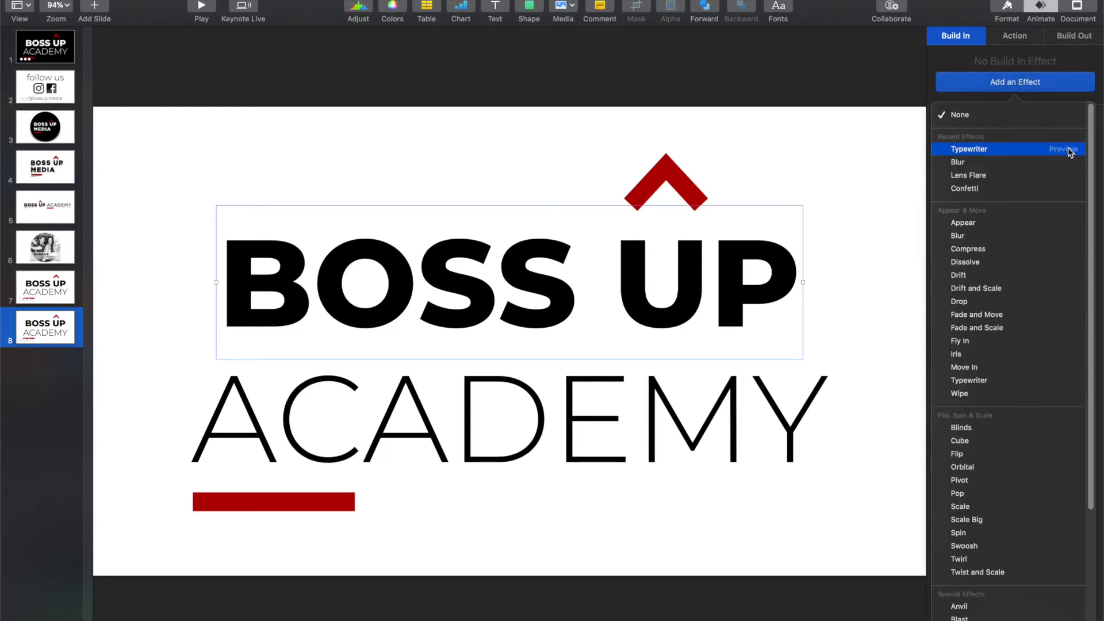
pyautogui.click(1065, 149)
pyautogui.click(1075, 165)
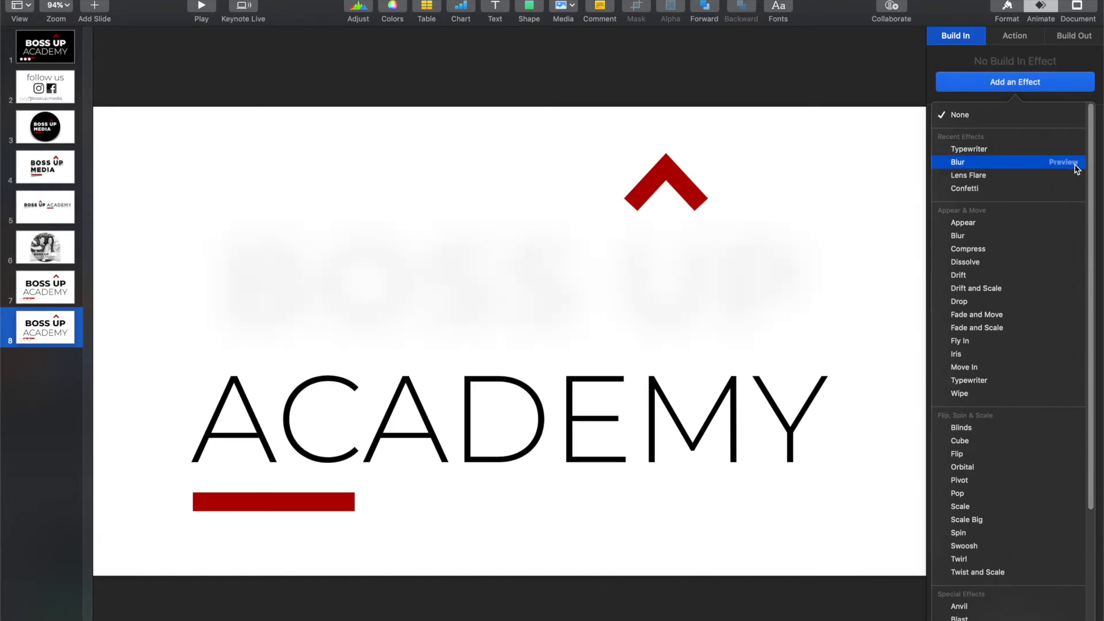
pyautogui.click(1074, 177)
pyautogui.click(1072, 190)
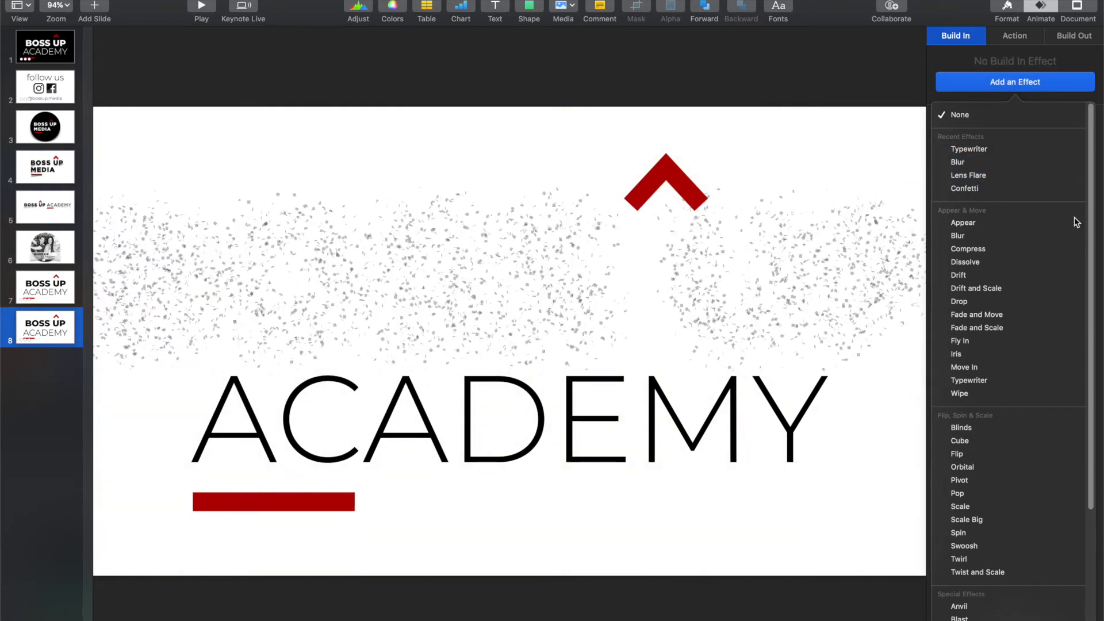
pyautogui.click(1077, 237)
pyautogui.click(1079, 240)
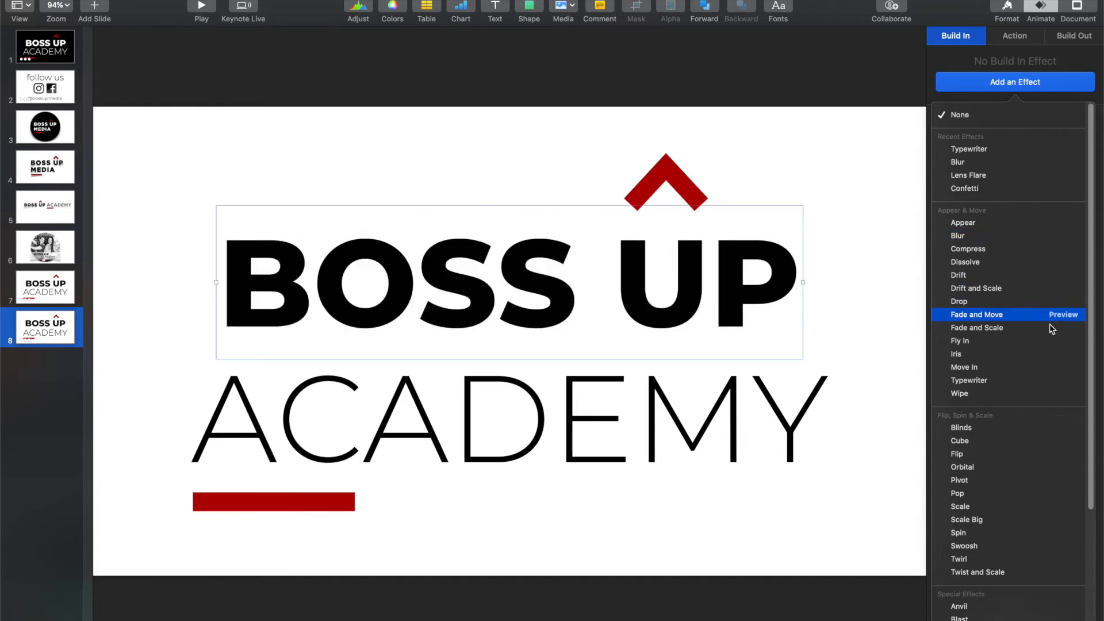
# Step: Preview special build-in effects on BOSS UP, including Anvil, Blast, Flame, Flash Bulbs, Lens Flare and Trace
pyautogui.scroll(-3, 1061, 392)
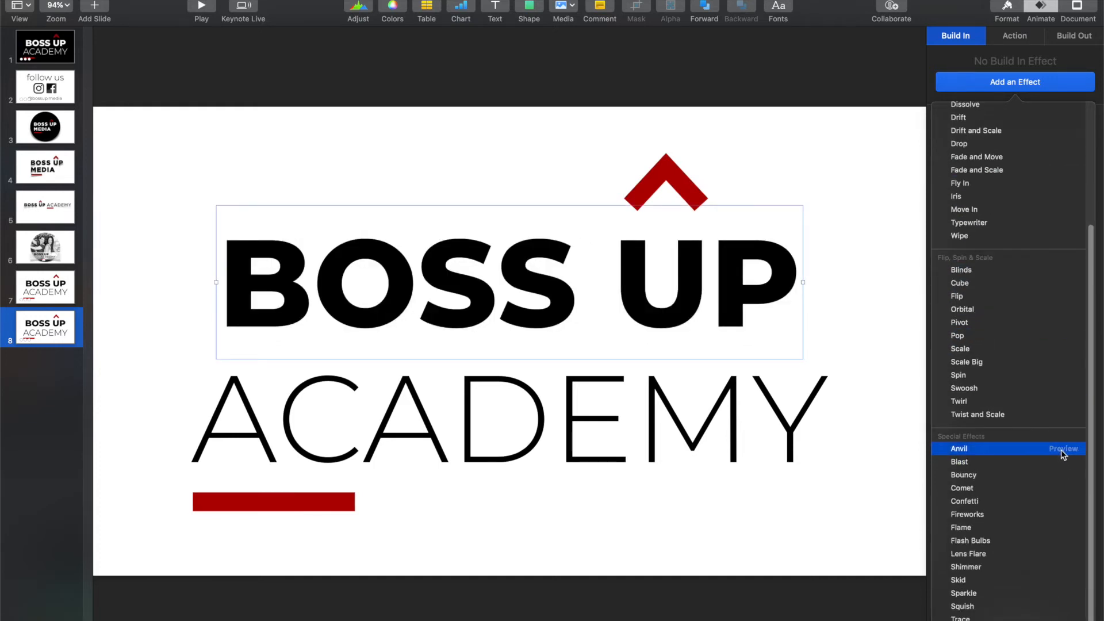
pyautogui.click(1062, 450)
pyautogui.click(1064, 462)
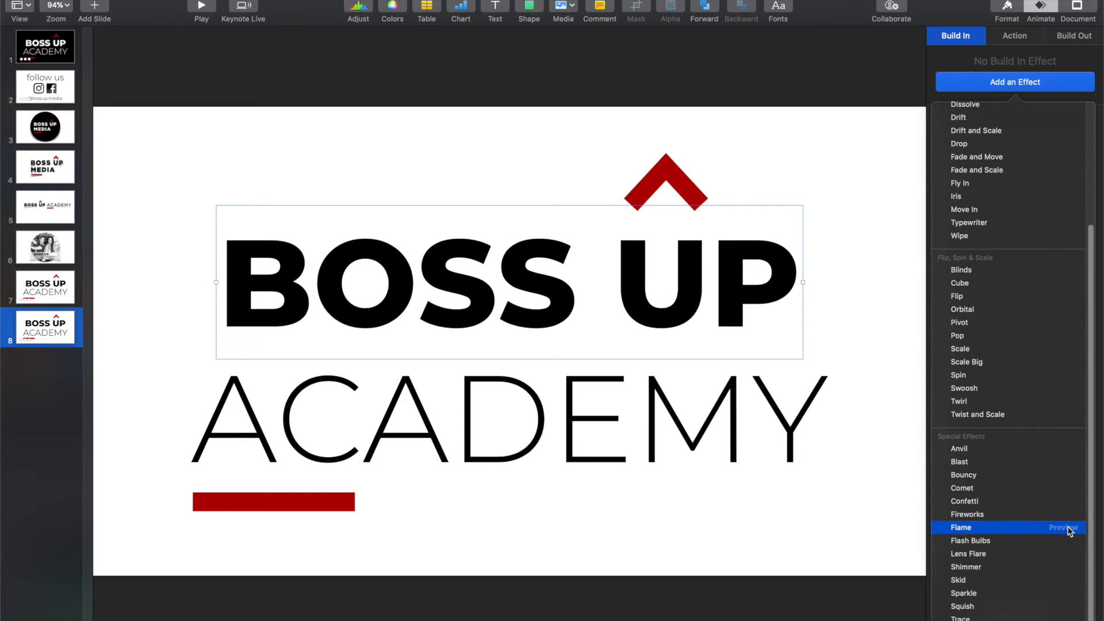
pyautogui.click(1068, 528)
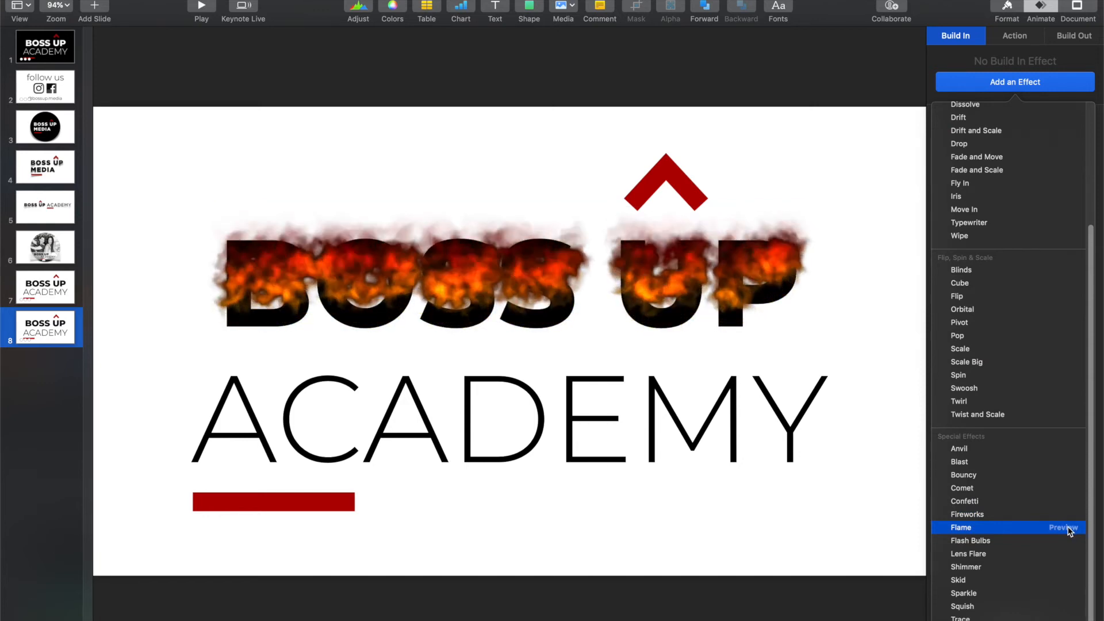
pyautogui.click(1072, 541)
pyautogui.click(1073, 556)
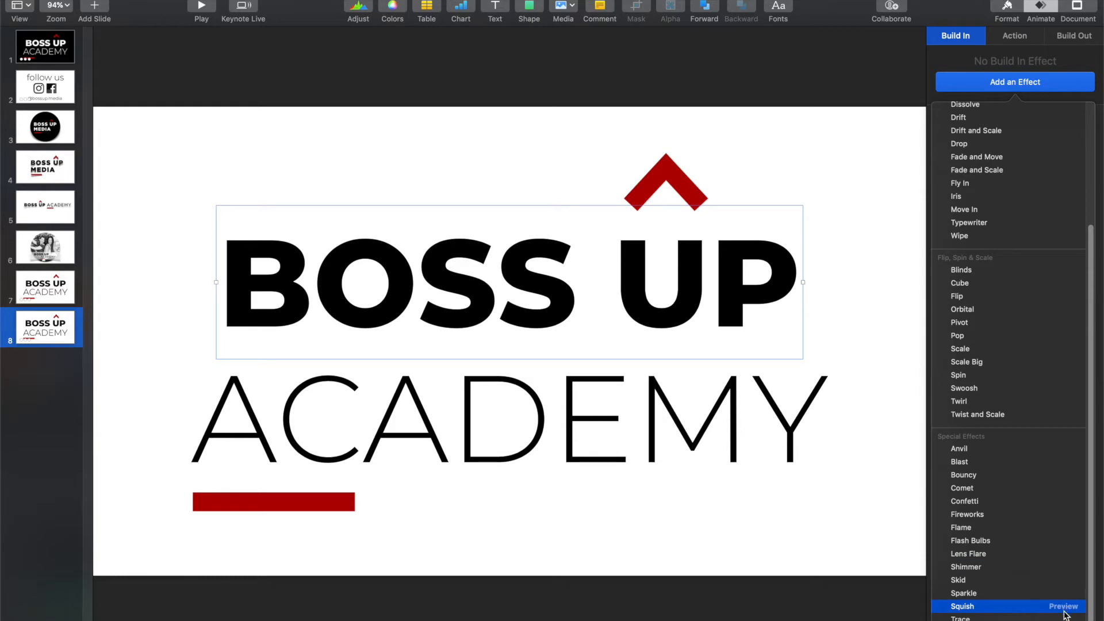
pyautogui.click(1063, 618)
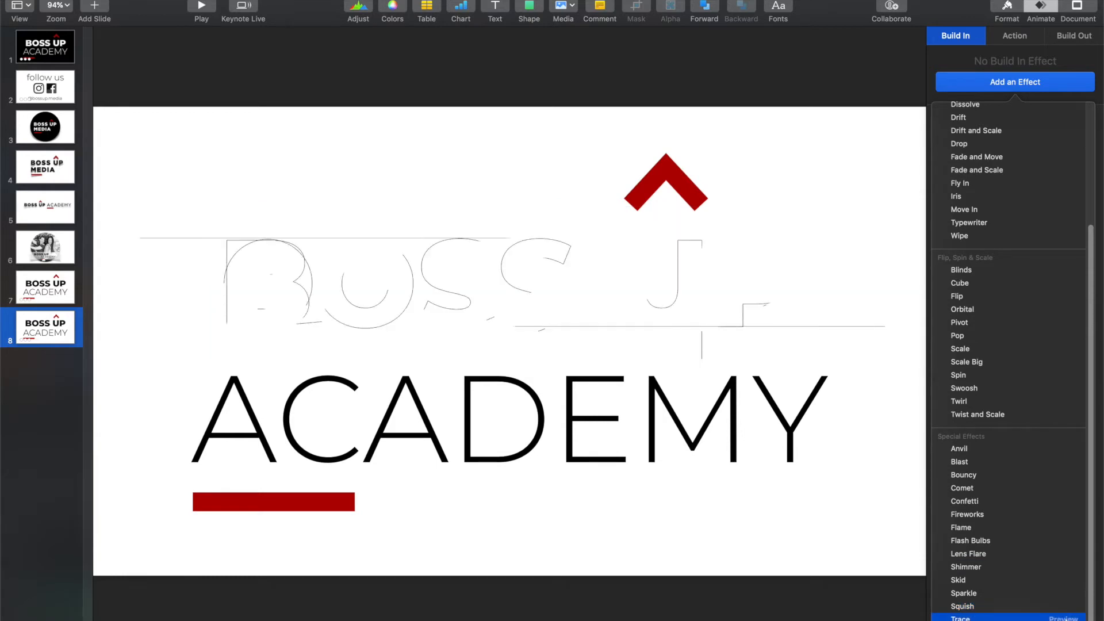
# Step: Preview the Trace build-in on ACADEMY and the Lens Flare build-in on the red arrow and bar group
pyautogui.click(631, 419)
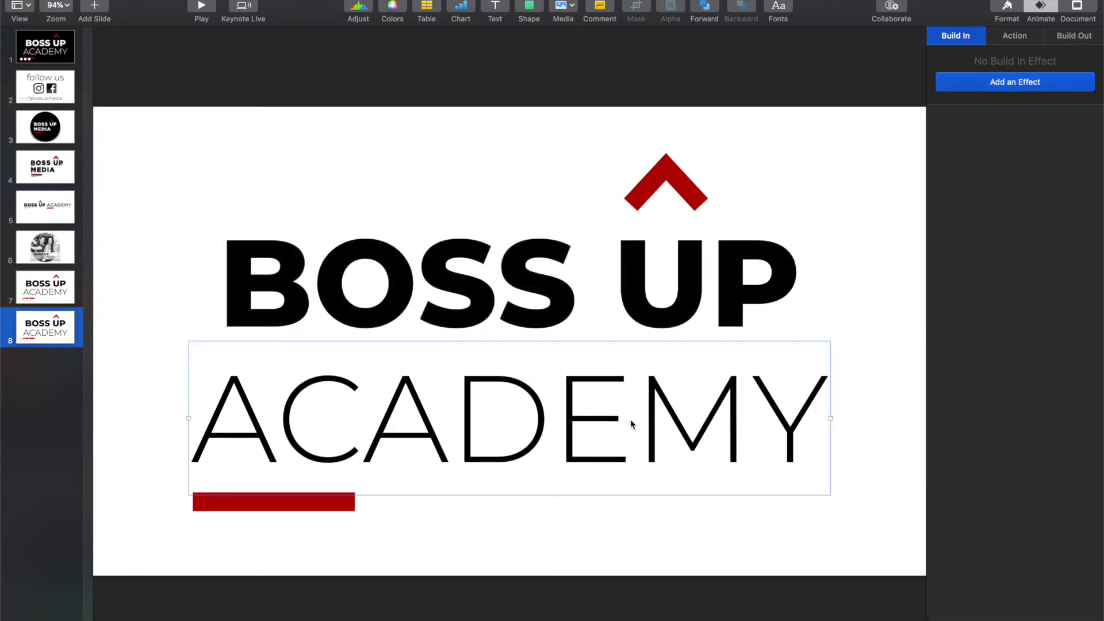
pyautogui.click(1050, 84)
pyautogui.scroll(-5, 1076, 593)
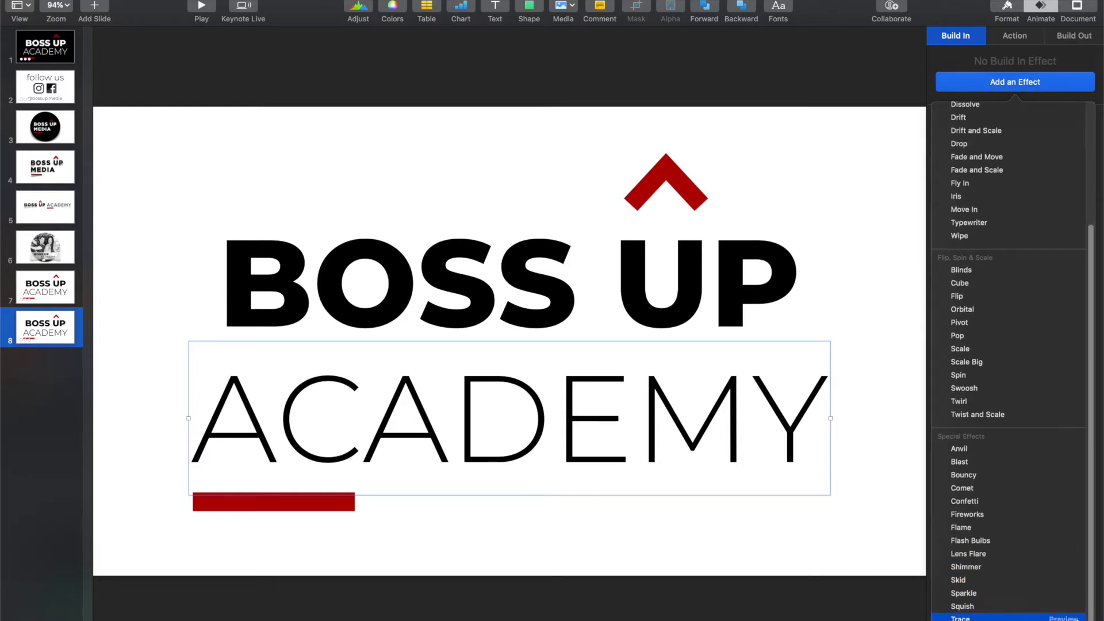
pyautogui.click(1063, 618)
pyautogui.click(659, 180)
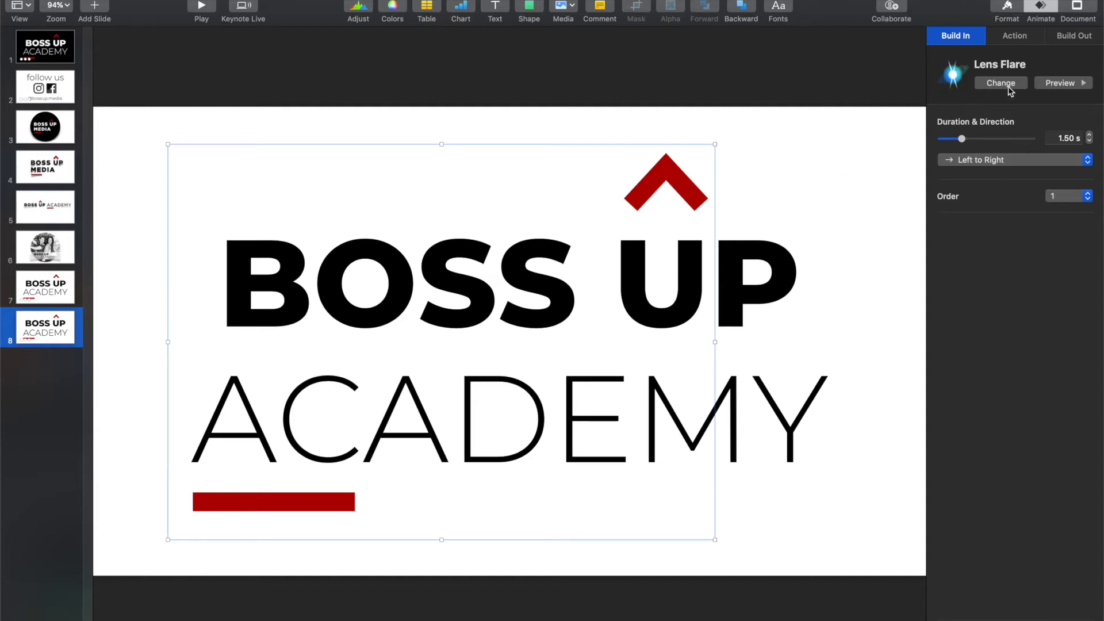
pyautogui.click(1066, 85)
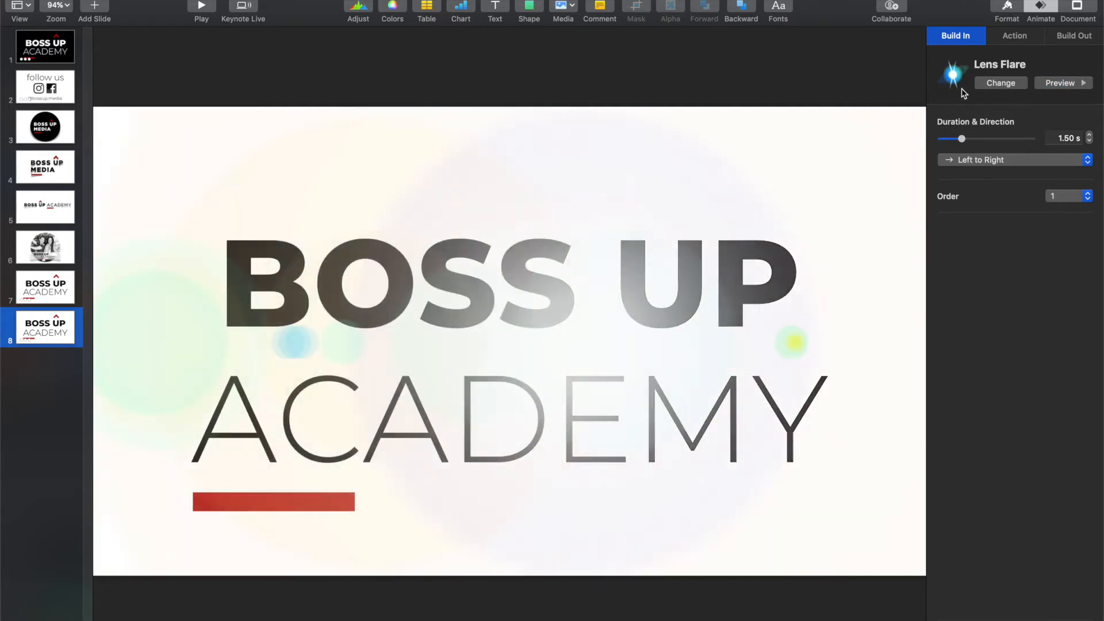
# Step: Play slide 8 full screen to check its animation, and exit the slideshow
pyautogui.click(138, 126)
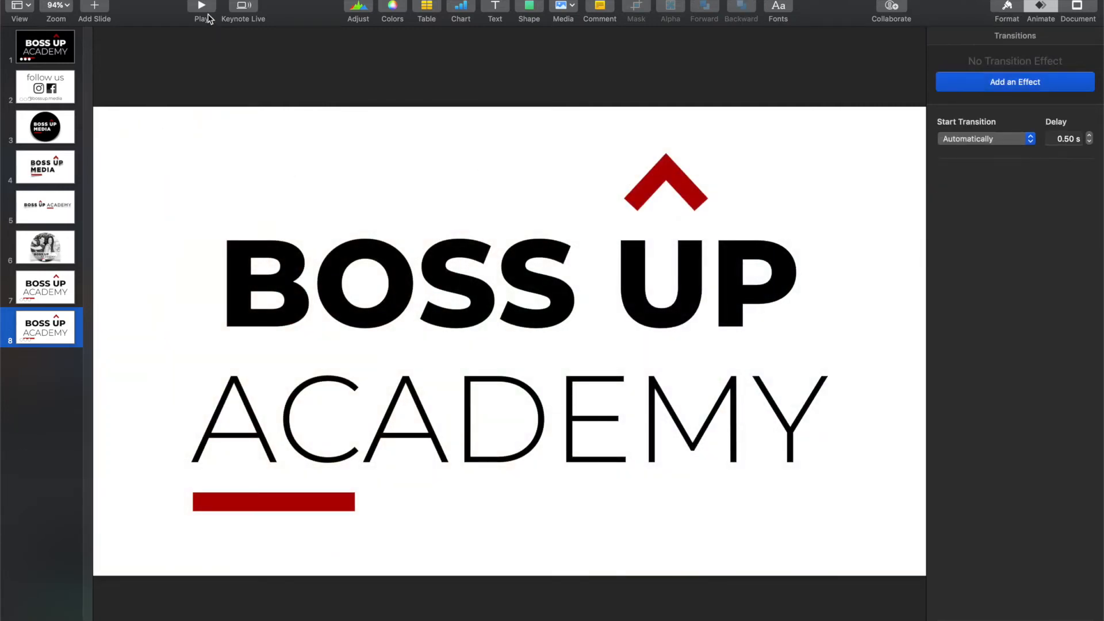
pyautogui.click(201, 8)
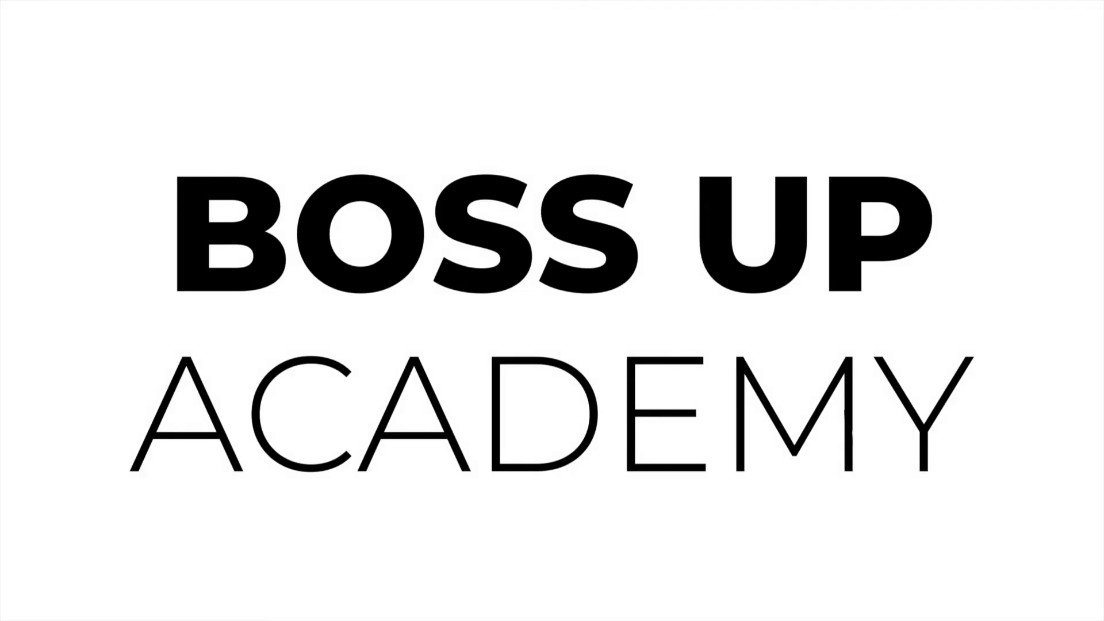
pyautogui.press('Escape')
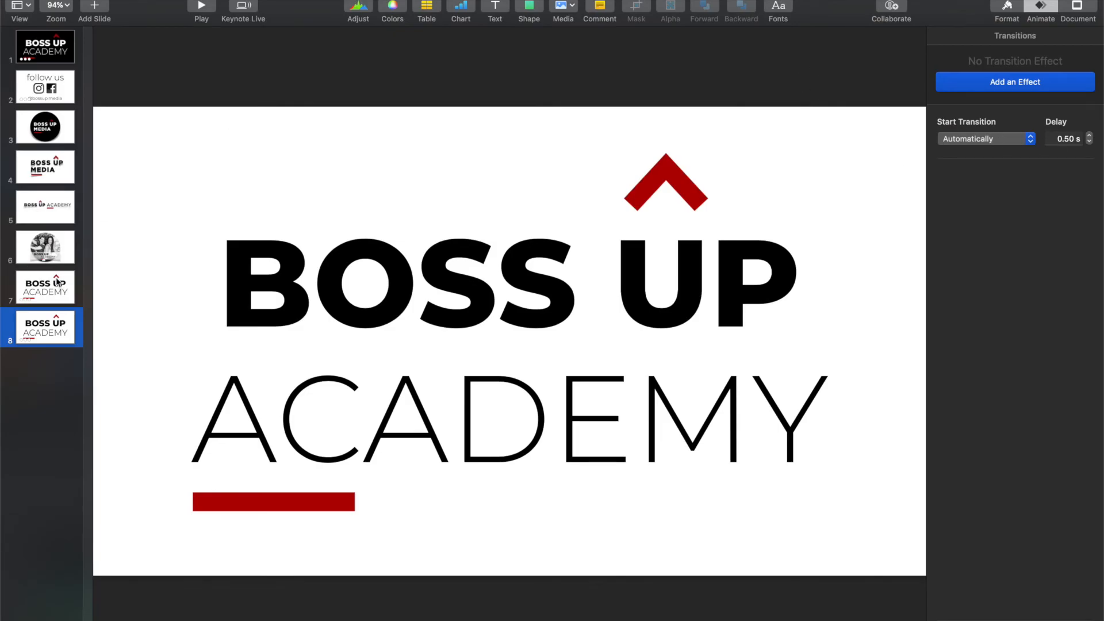
# Step: Look at slide 7, return to slide 8 and replay its slideshow
pyautogui.click(60, 311)
pyautogui.click(26, 292)
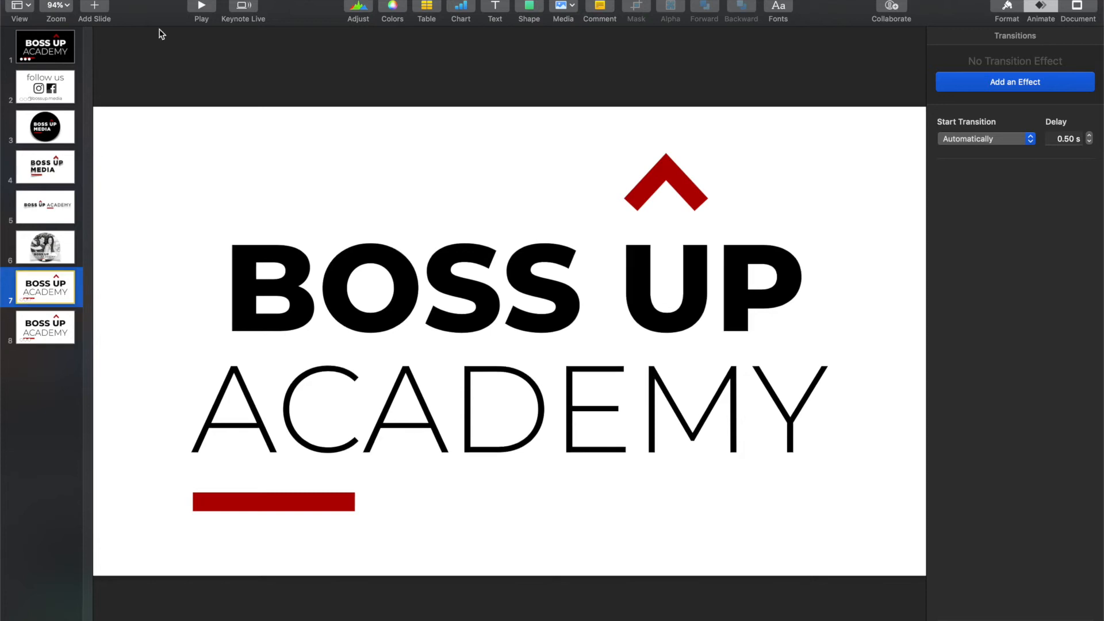
pyautogui.click(52, 332)
pyautogui.click(187, 14)
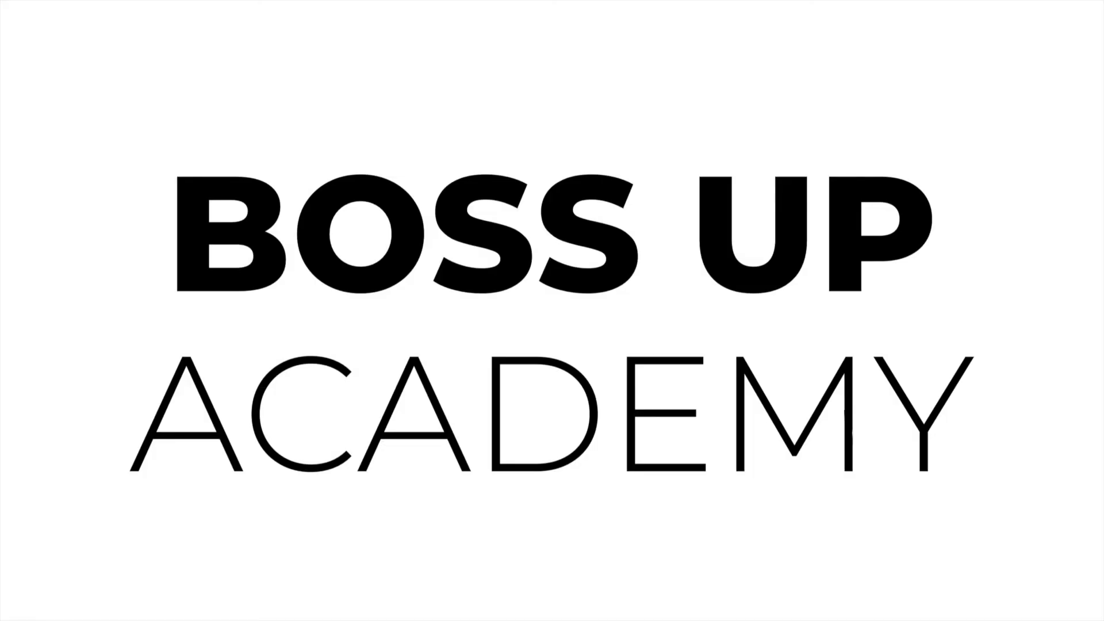
pyautogui.press('Escape')
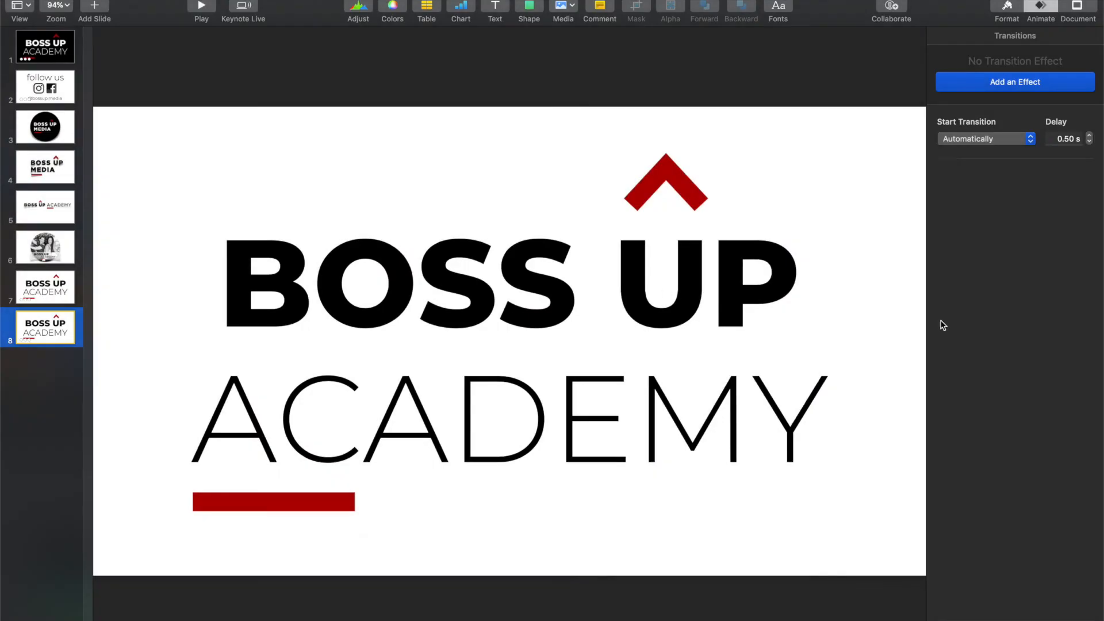
# Step: Apply the Trace build-in effect to the BOSS UP text
pyautogui.click(633, 276)
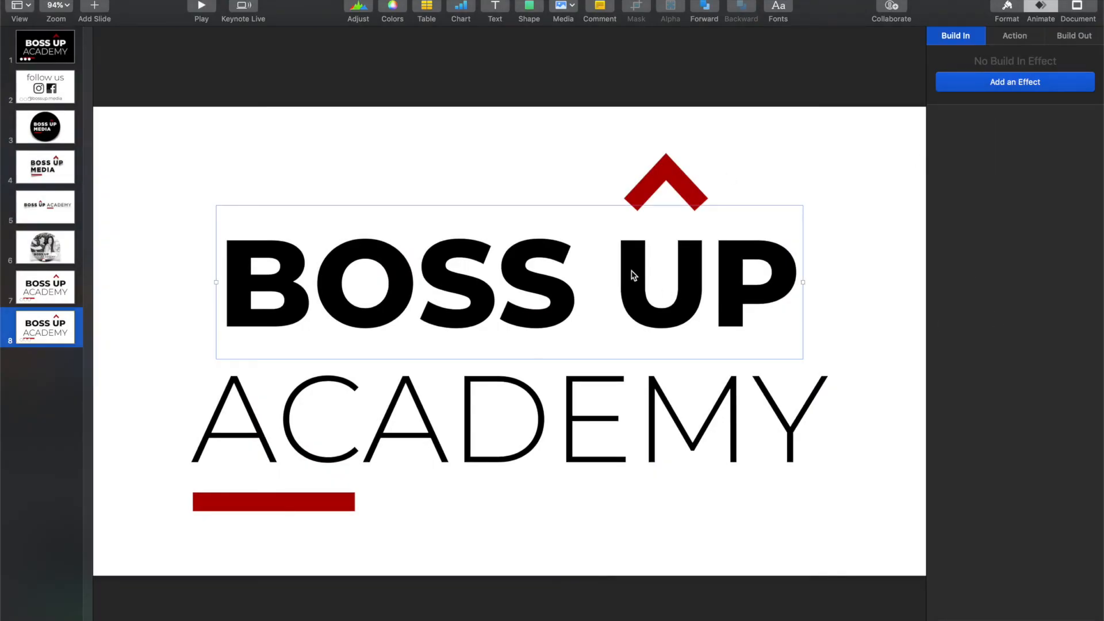
pyautogui.click(994, 82)
pyautogui.scroll(-3, 1037, 588)
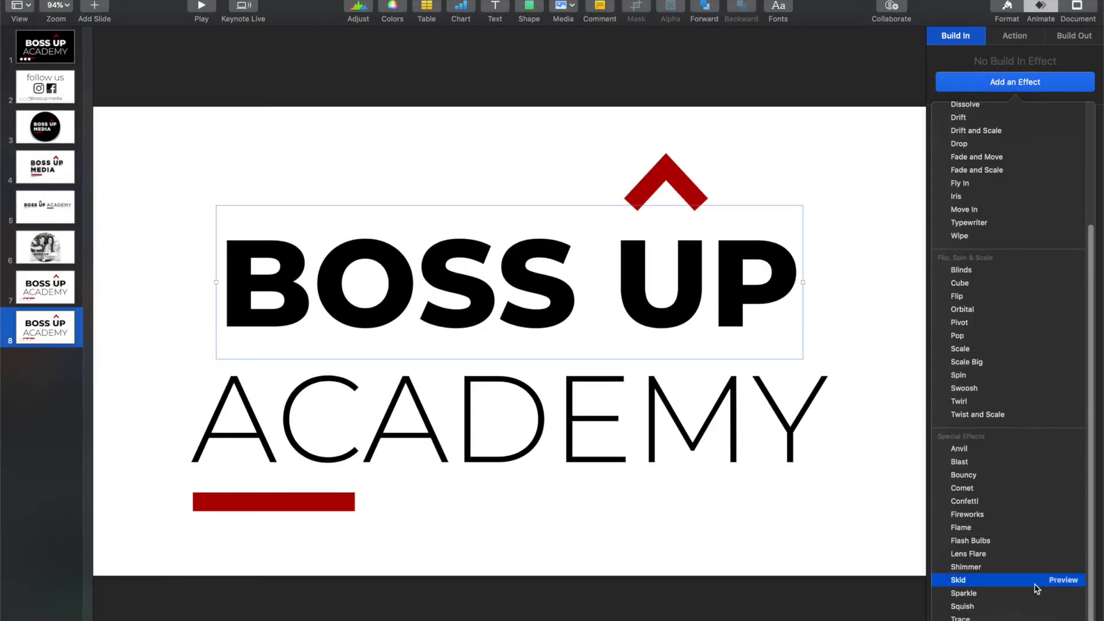
pyautogui.click(1037, 619)
# Step: Apply the Trace build-in effect to the ACADEMY text
pyautogui.click(670, 424)
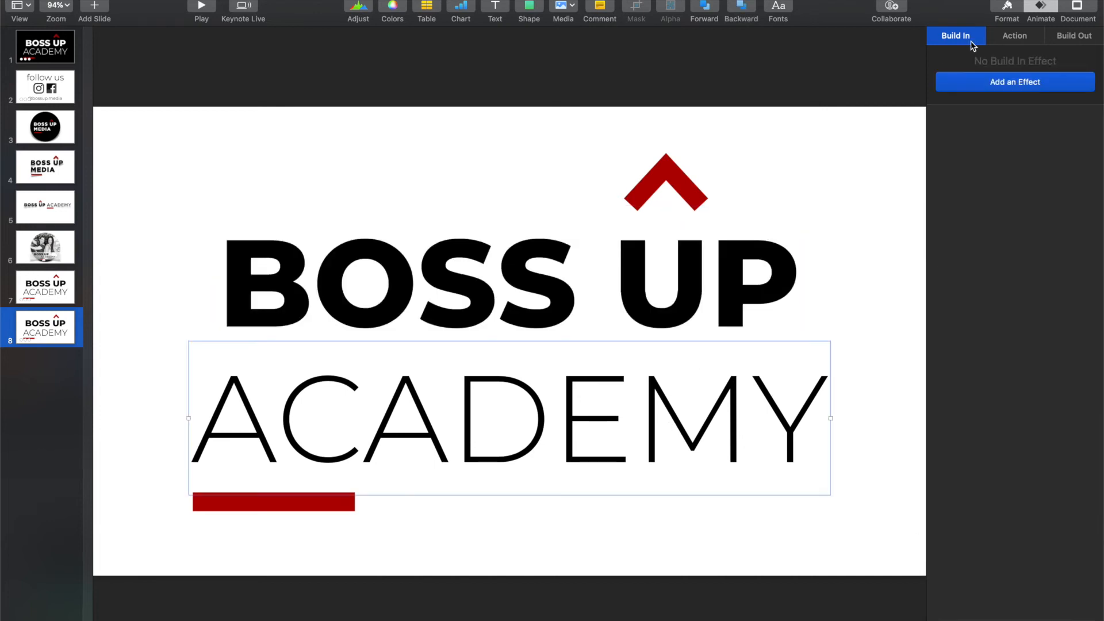
pyautogui.click(1010, 86)
pyautogui.scroll(-3, 950, 402)
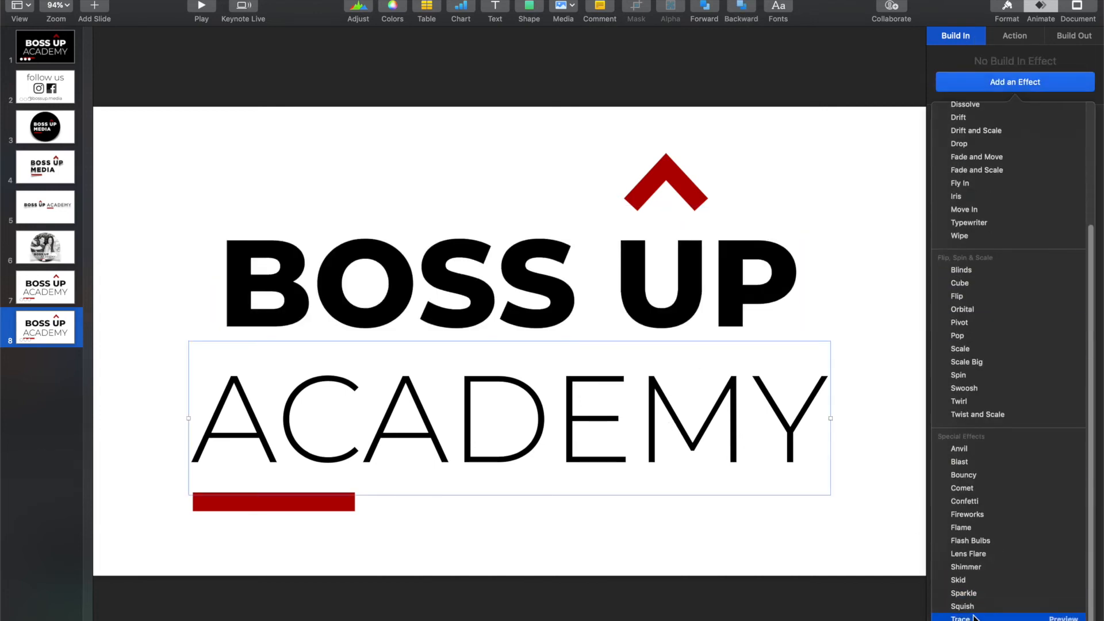
pyautogui.click(971, 618)
# Step: Set the build order of the red arrow and bar group's Lens Flare effect to 3
pyautogui.click(675, 168)
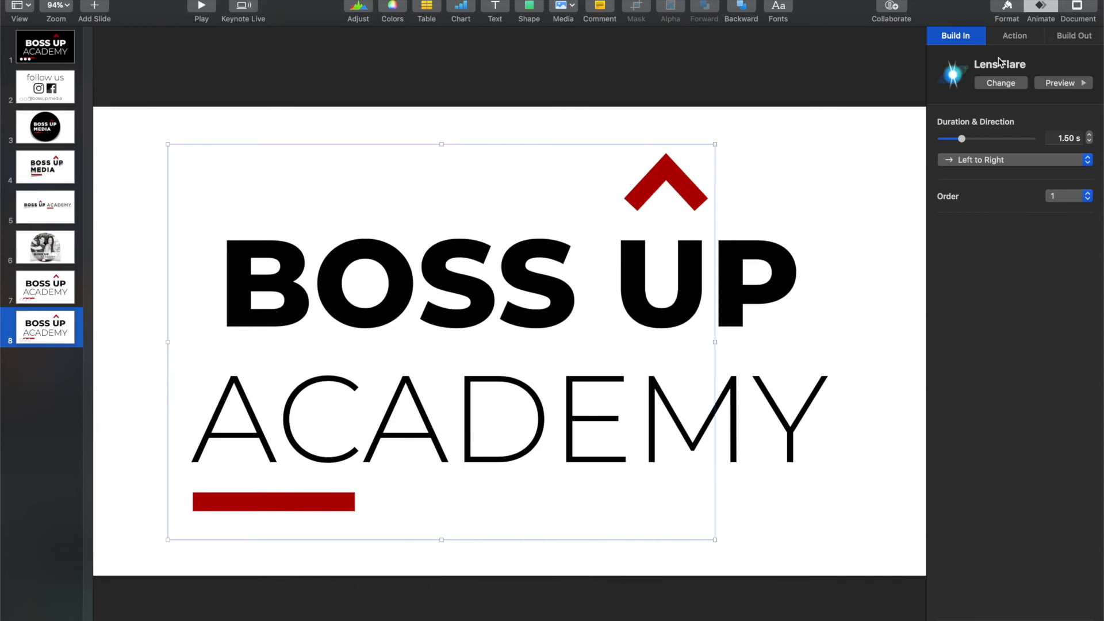
pyautogui.click(1086, 199)
pyautogui.click(1069, 222)
# Step: Check the build order of the BOSS UP text, the ACADEMY text and the red arrow and bar group
pyautogui.click(795, 275)
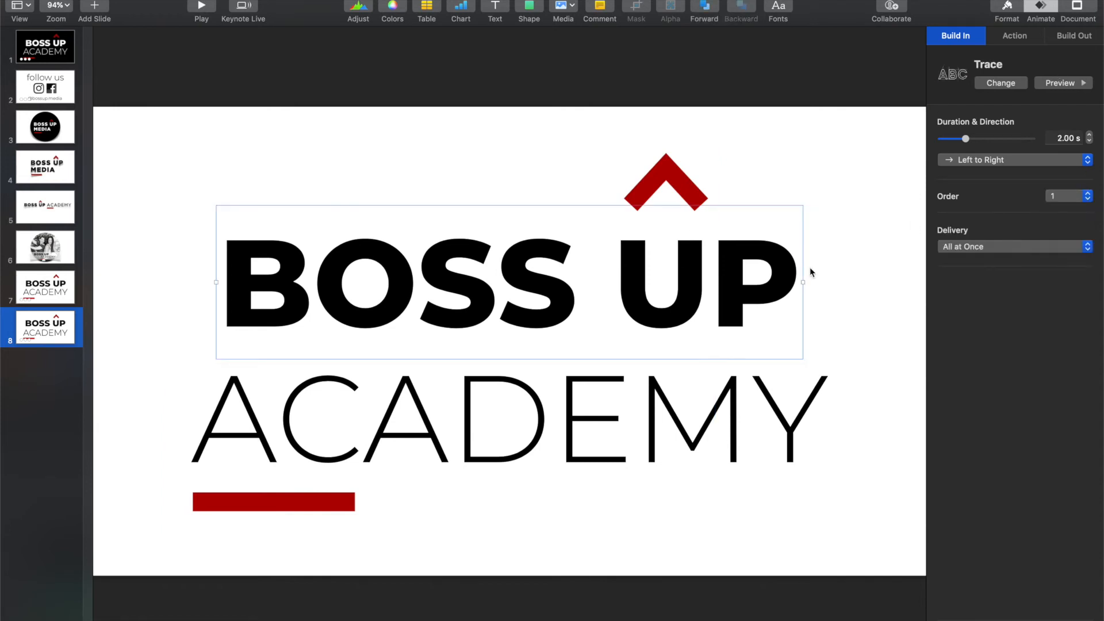
pyautogui.click(1067, 201)
pyautogui.click(1067, 201)
pyautogui.click(1067, 196)
pyautogui.click(1058, 196)
pyautogui.click(723, 441)
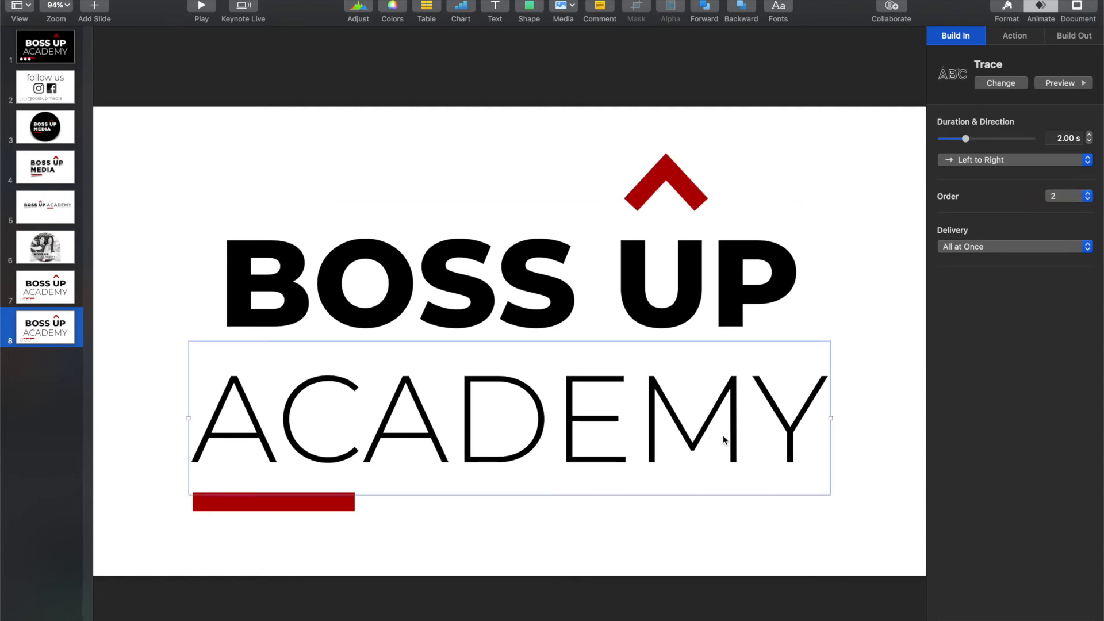
pyautogui.click(1080, 196)
pyautogui.click(1083, 196)
pyautogui.click(1086, 197)
pyautogui.click(1090, 198)
pyautogui.click(746, 183)
pyautogui.click(678, 196)
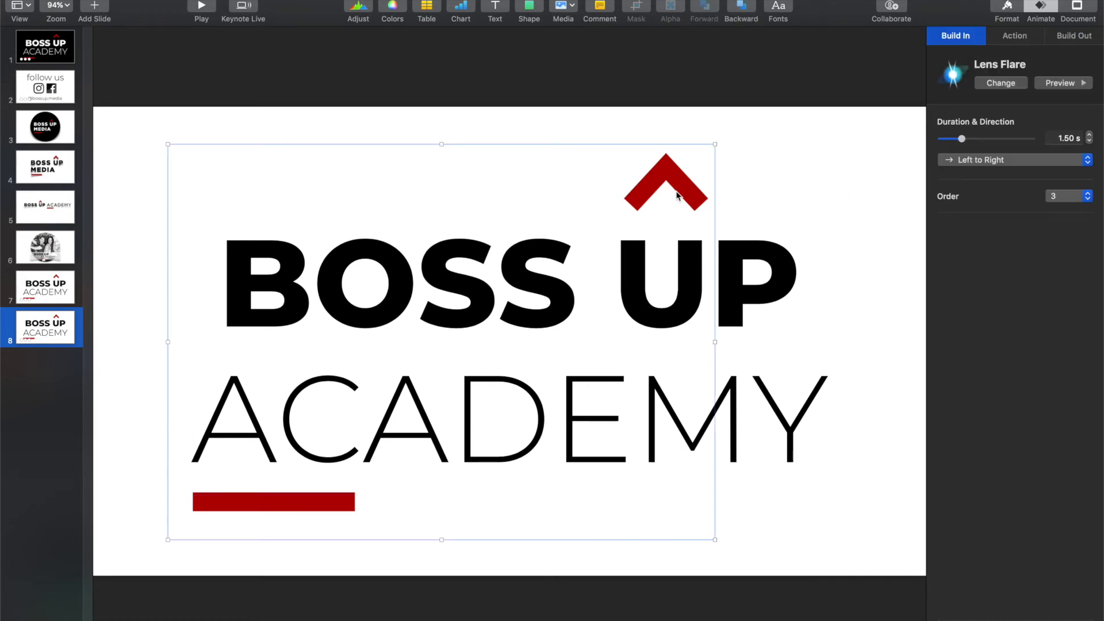
# Step: Play slide 8 with the reordered builds through to the end and exit the slideshow
pyautogui.click(866, 212)
pyautogui.click(201, 7)
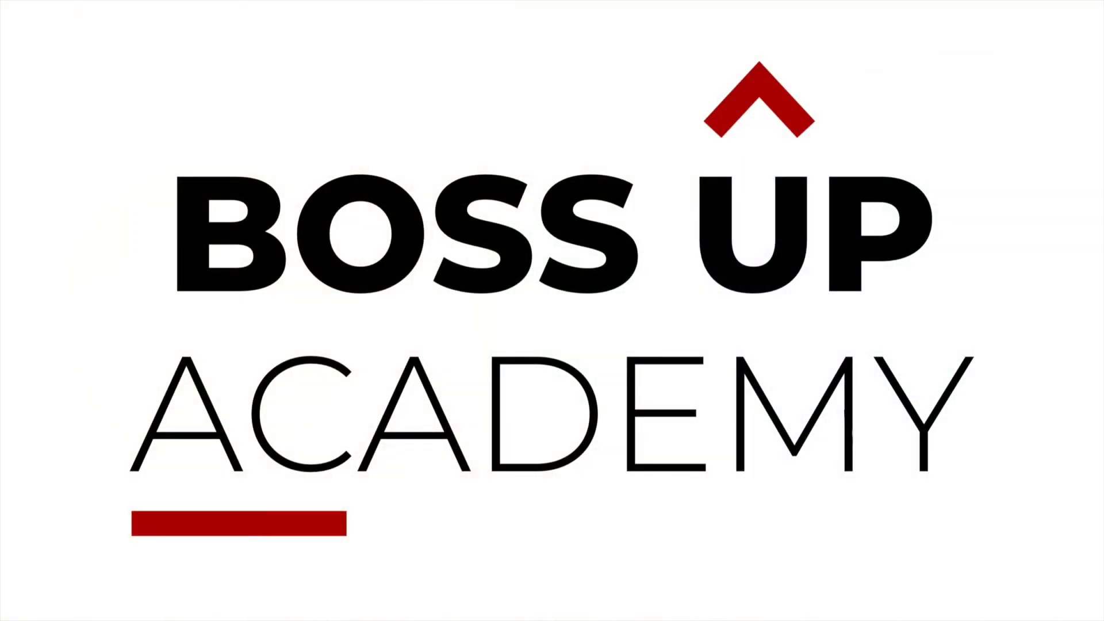
pyautogui.press('Escape')
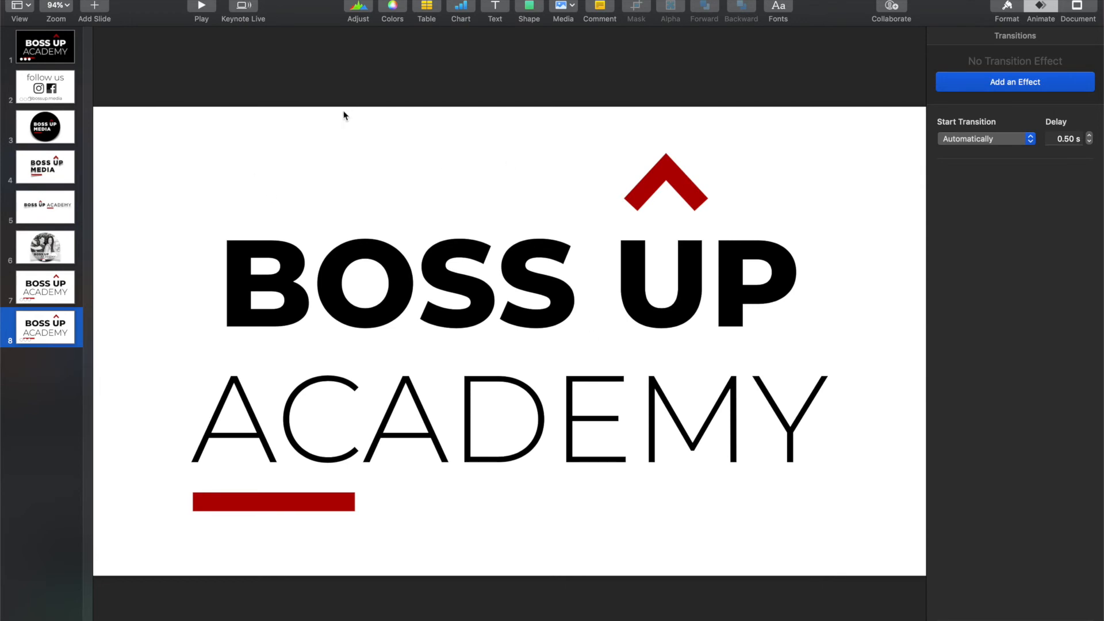
# Step: Start a movie export of the presentation with Self-Playing playback, limited to slides 8 to 8
pyautogui.click(91, 0)
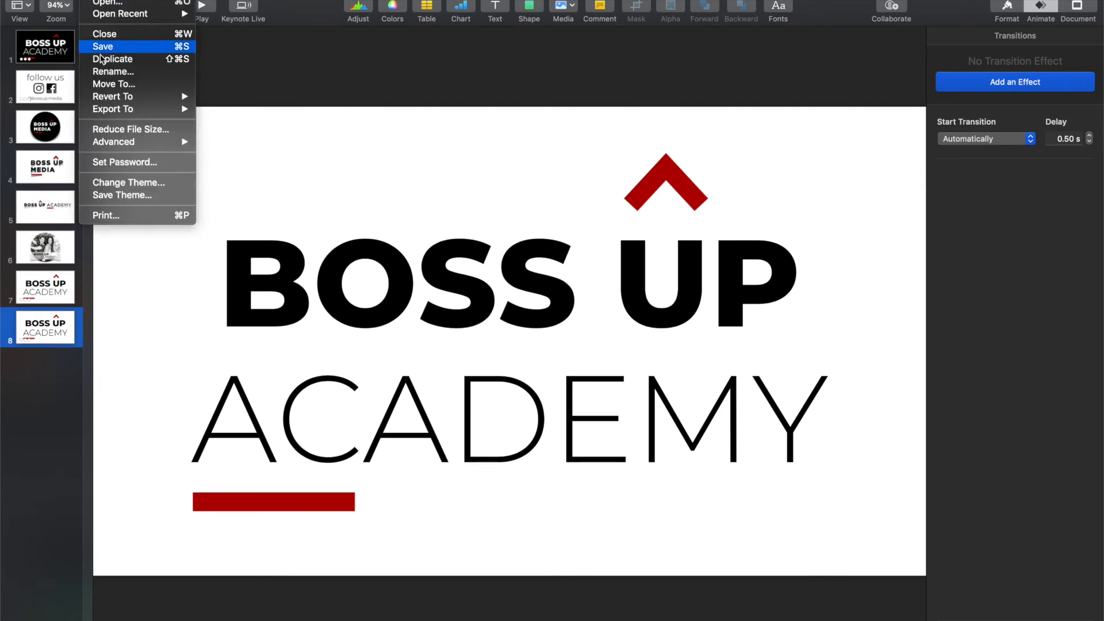
pyautogui.moveTo(117, 115)
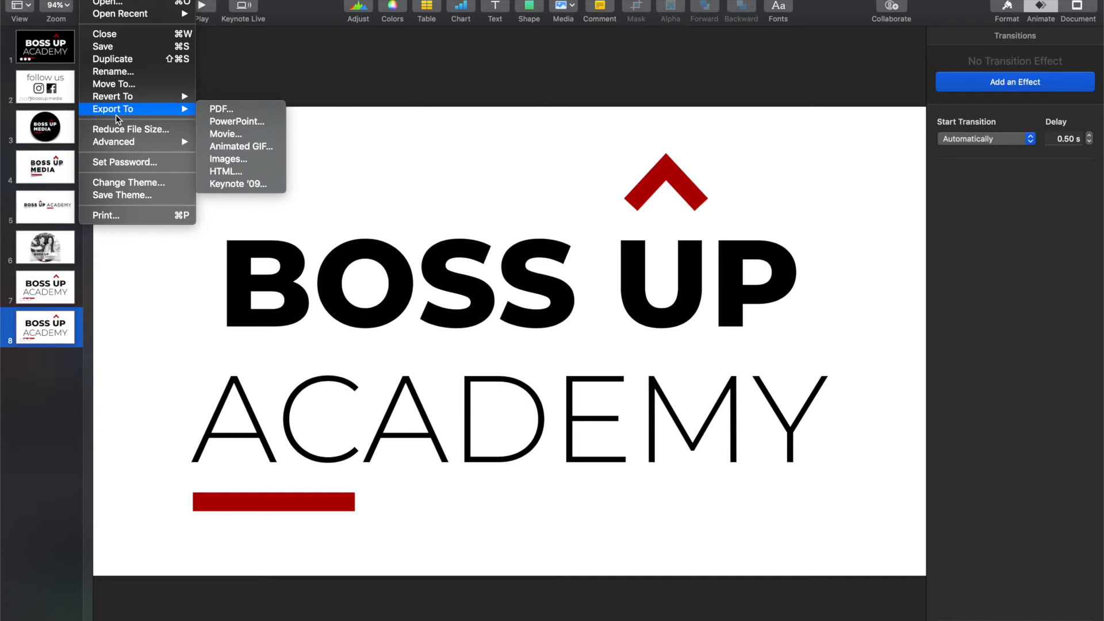
pyautogui.click(229, 132)
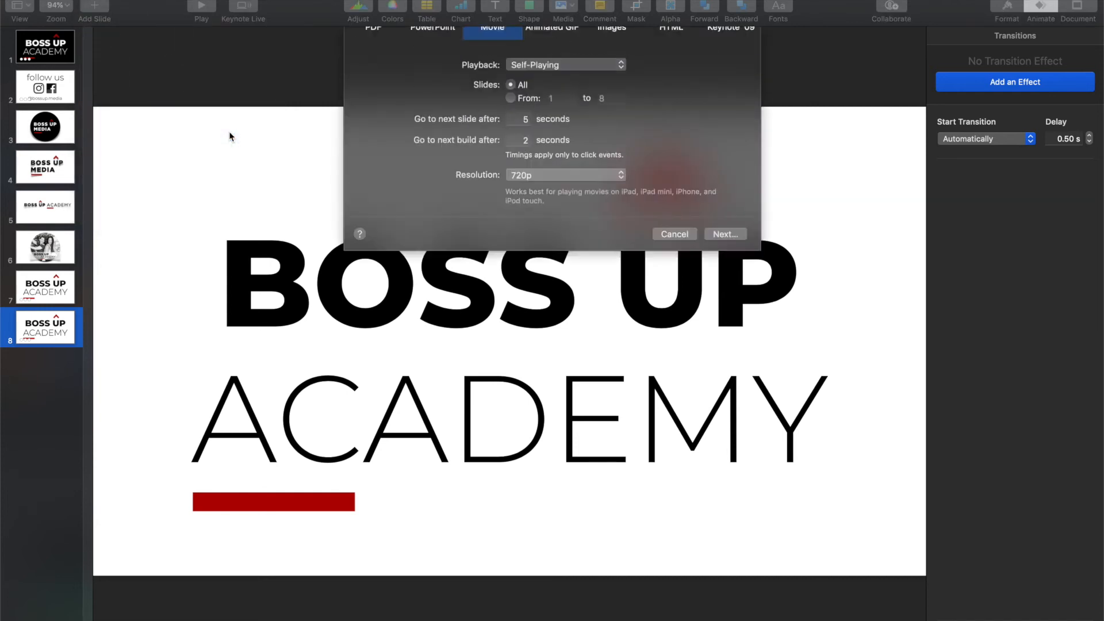
pyautogui.click(601, 114)
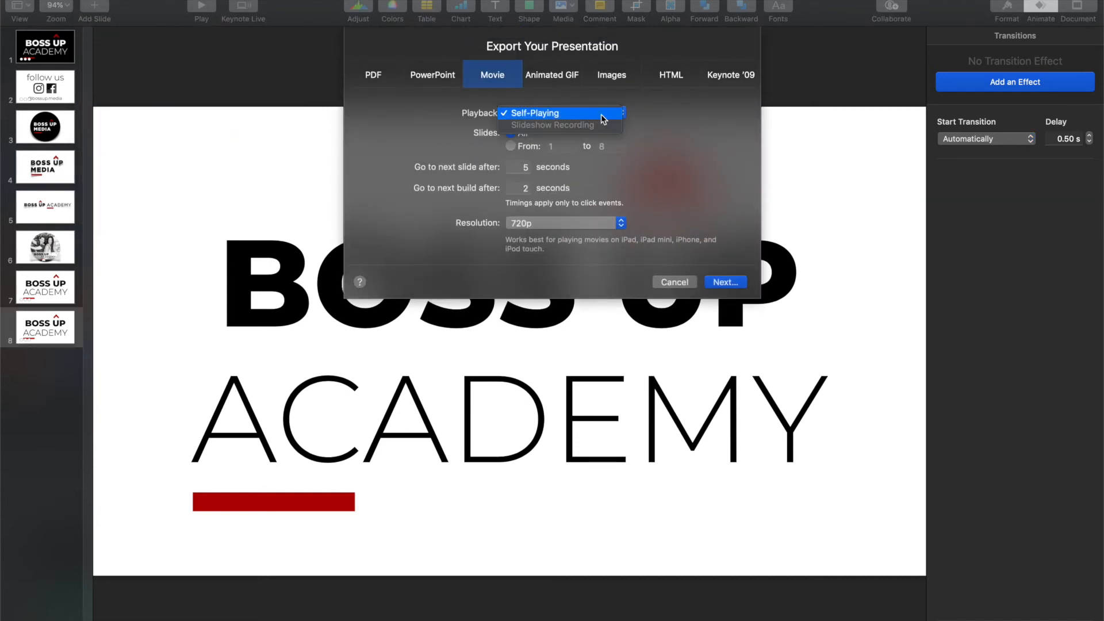
pyautogui.click(602, 114)
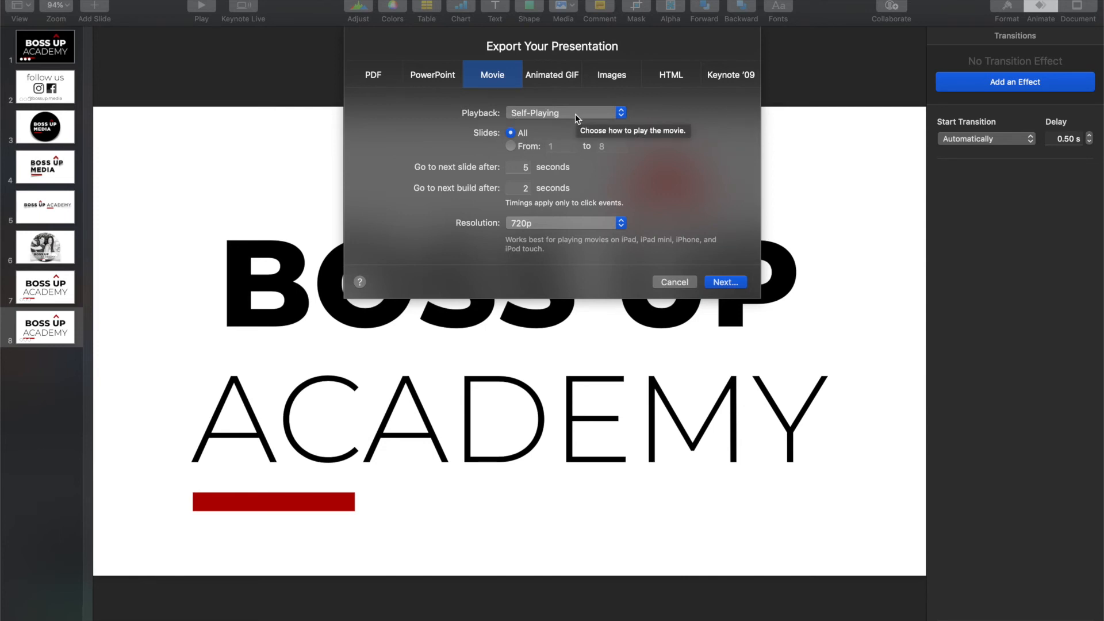
pyautogui.click(511, 146)
pyautogui.click(541, 147)
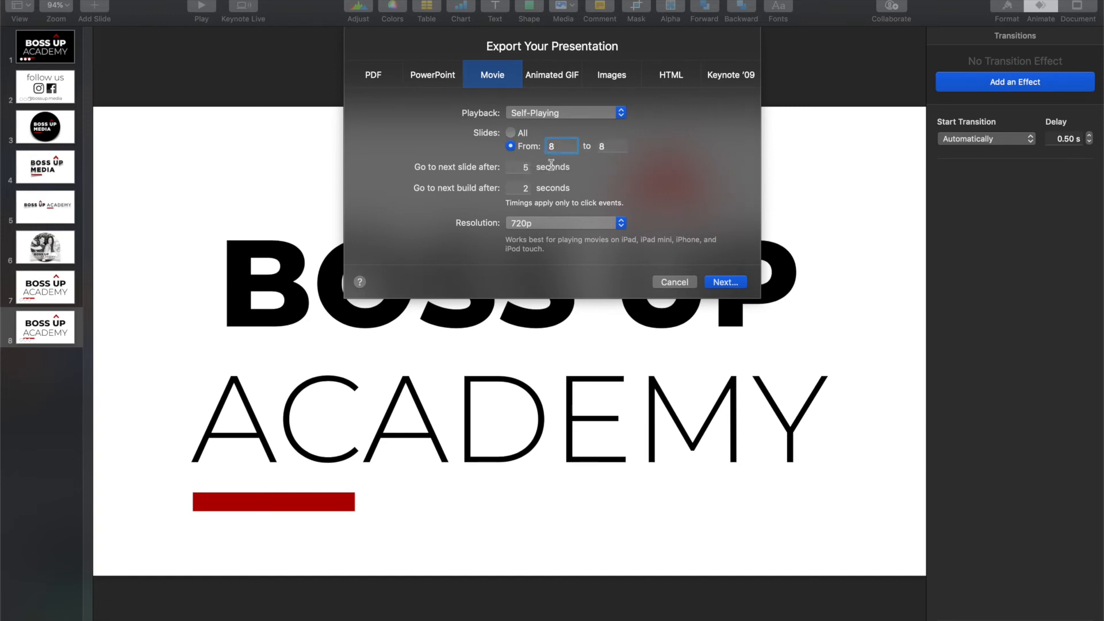
# Step: Set the delays before the next slide and next build to 0 seconds, and the movie resolution to 1080p
pyautogui.click(520, 168)
pyautogui.press('Tab')
pyautogui.write('0')
pyautogui.click(552, 223)
pyautogui.click(557, 241)
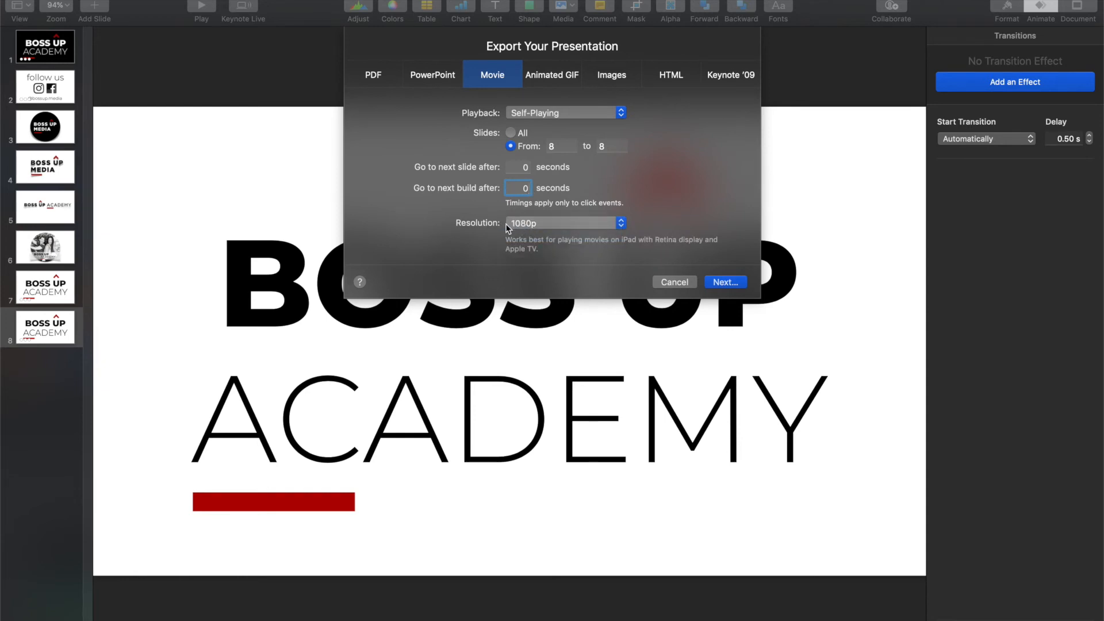
# Step: Export the movie to the iCloud Desktop folder under the name test
pyautogui.click(724, 282)
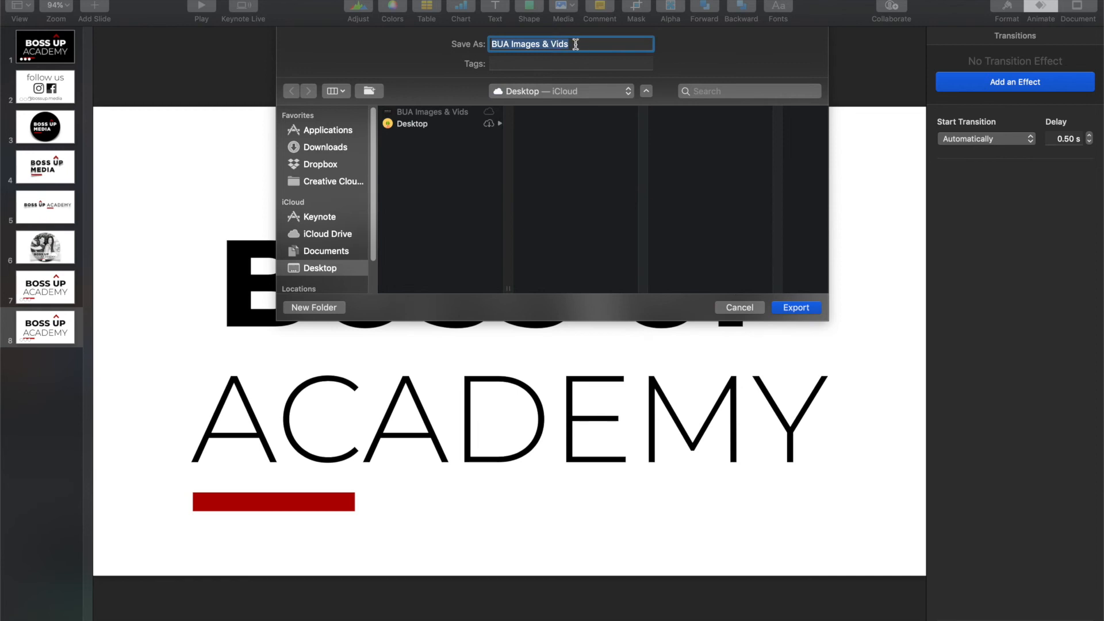
pyautogui.write('test')
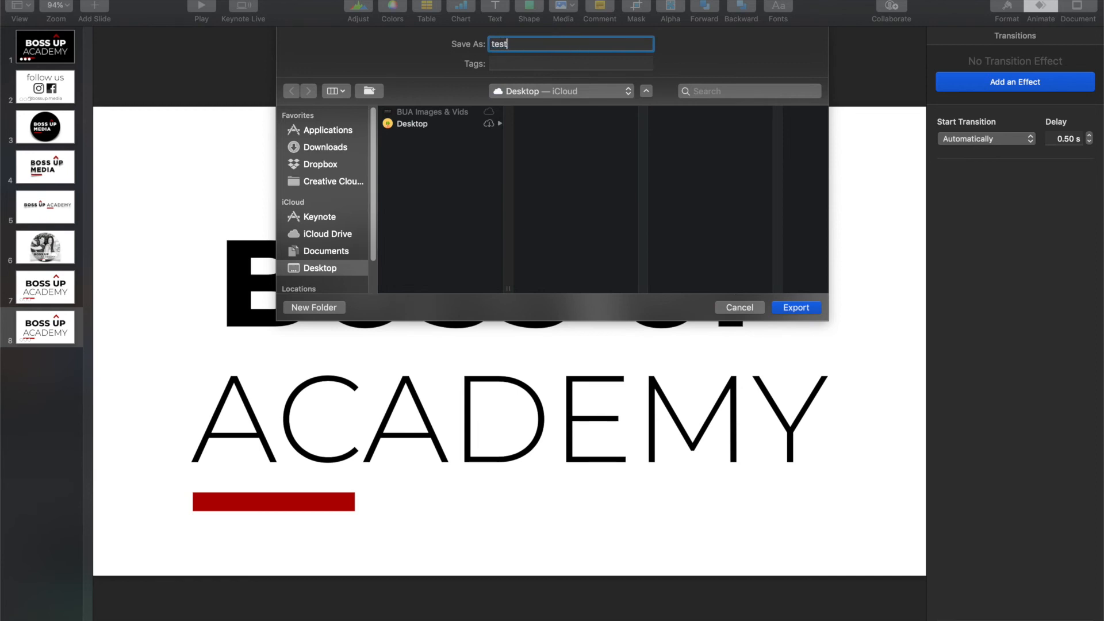
pyautogui.click(805, 306)
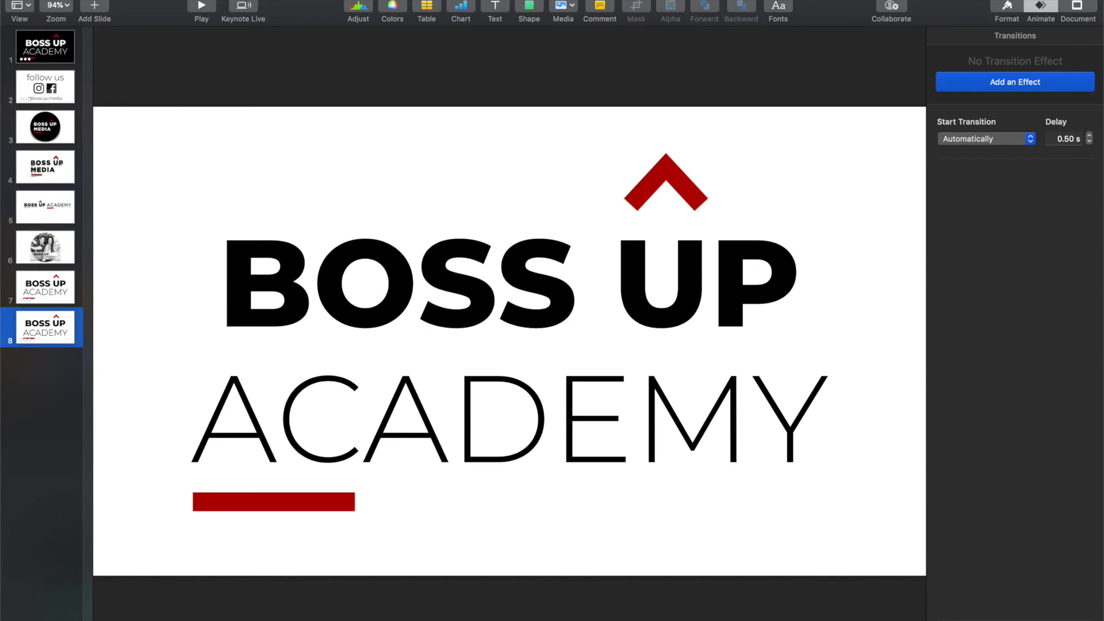
# Step: Switch to iMovie and add the exported test movie from the Desktop folder to the end of the timeline
pyautogui.click(942, 614)
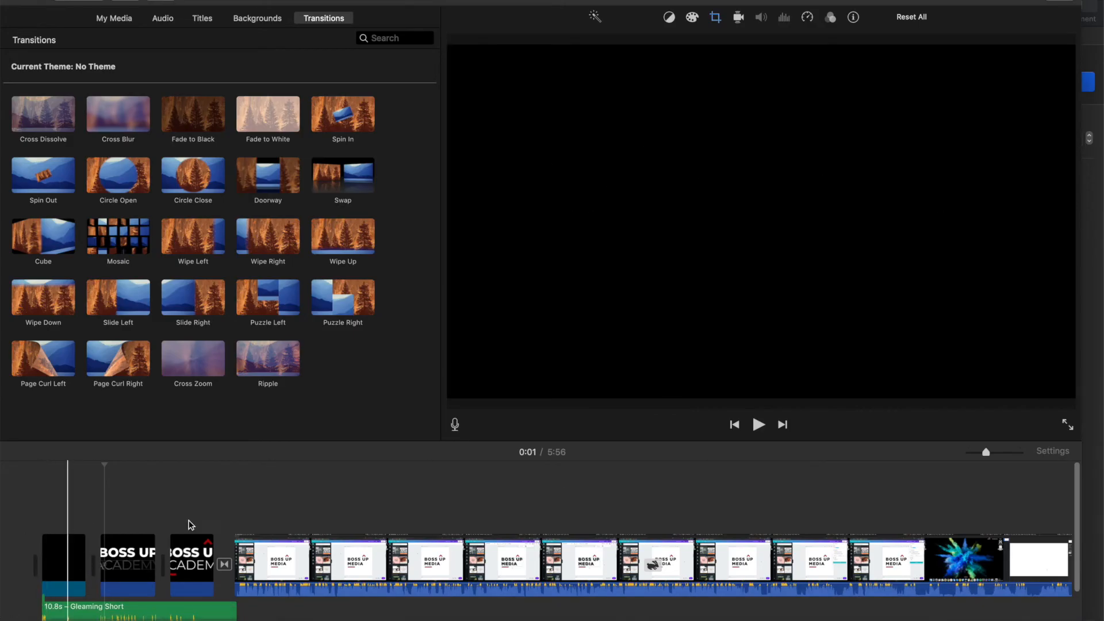
pyautogui.hscroll(12, 118, 557)
pyautogui.hscroll(20, 541, 565)
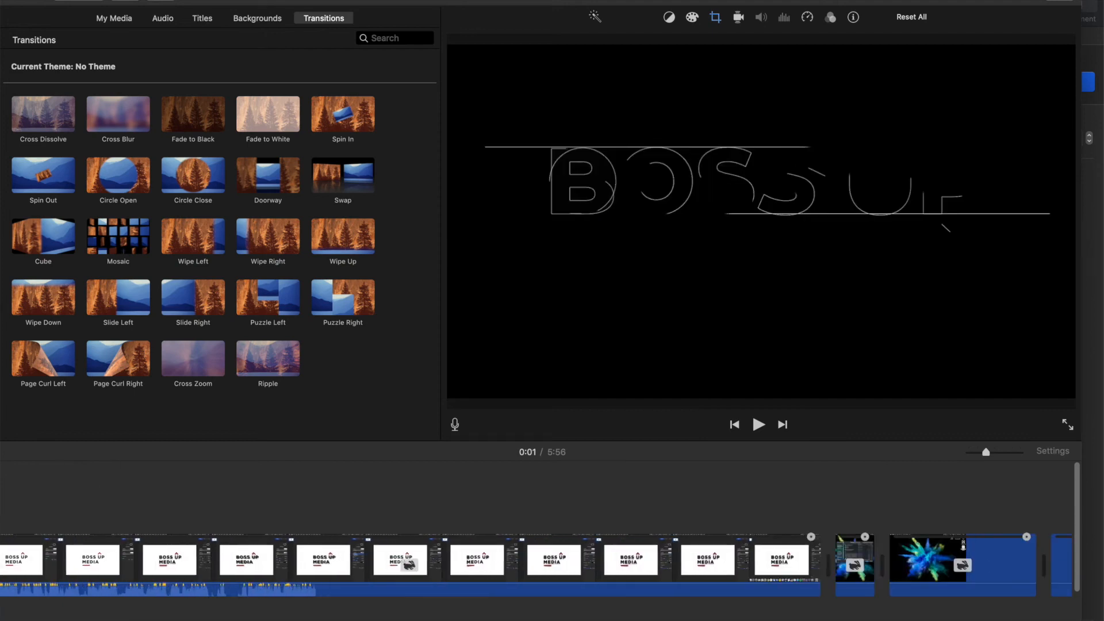
pyautogui.moveTo(986, 453)
pyautogui.mouseDown()
pyautogui.moveTo(996, 453)
pyautogui.moveTo(985, 451)
pyautogui.mouseUp()
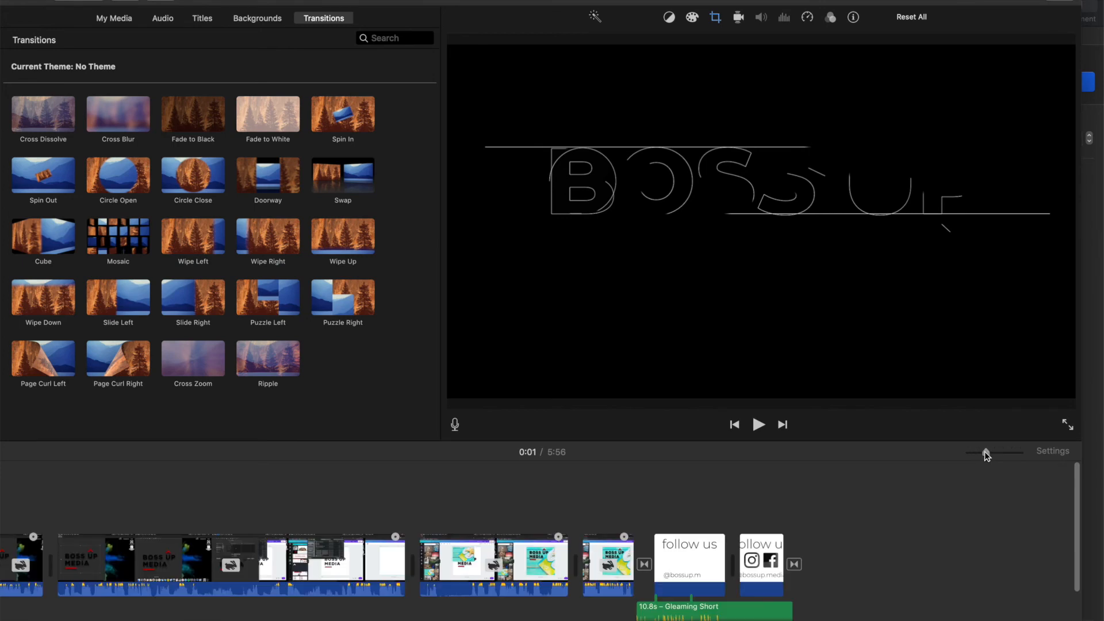
pyautogui.click(850, 564)
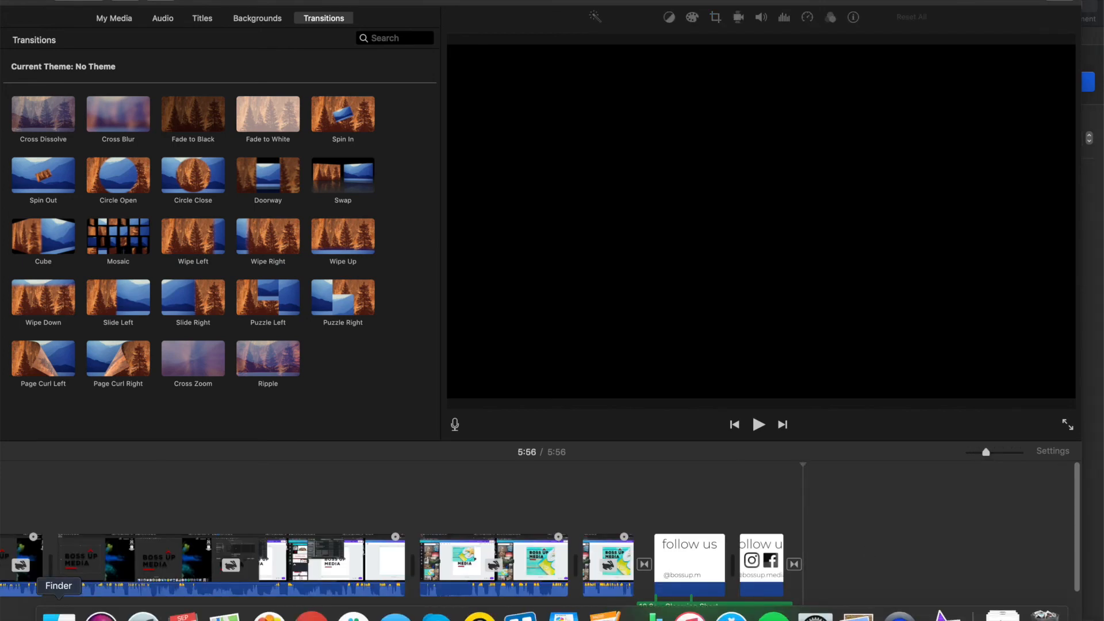
pyautogui.click(59, 616)
pyautogui.click(518, 246)
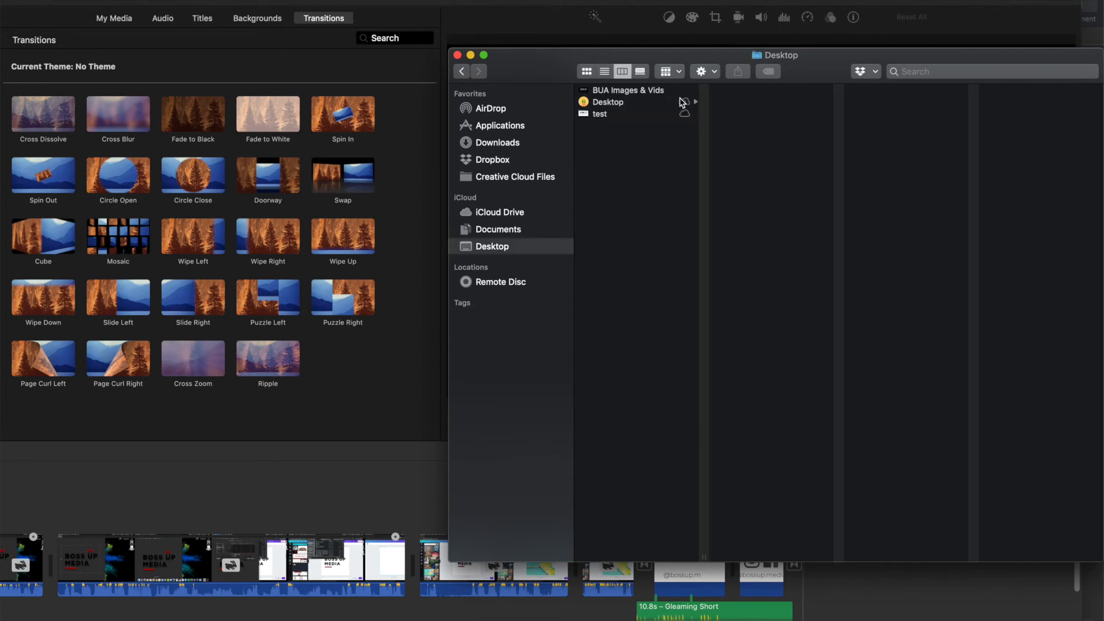
pyautogui.moveTo(602, 118); pyautogui.dragTo(864, 579)
# Step: Play the newly added BOSS UP ACADEMY clip at the end of the timeline
pyautogui.click(917, 584)
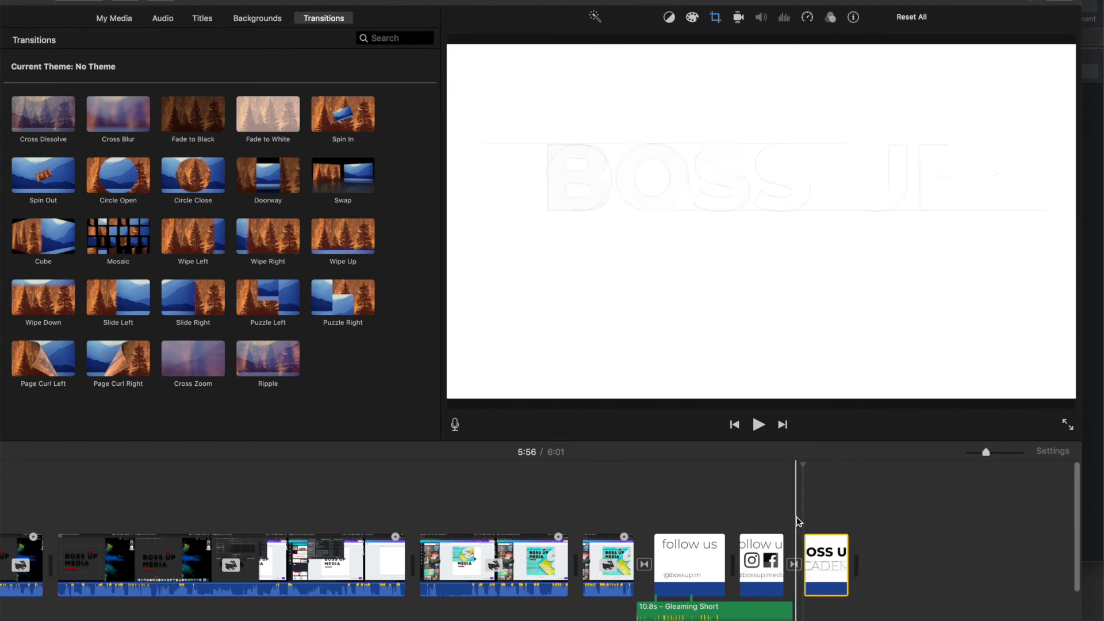
pyautogui.press('space')
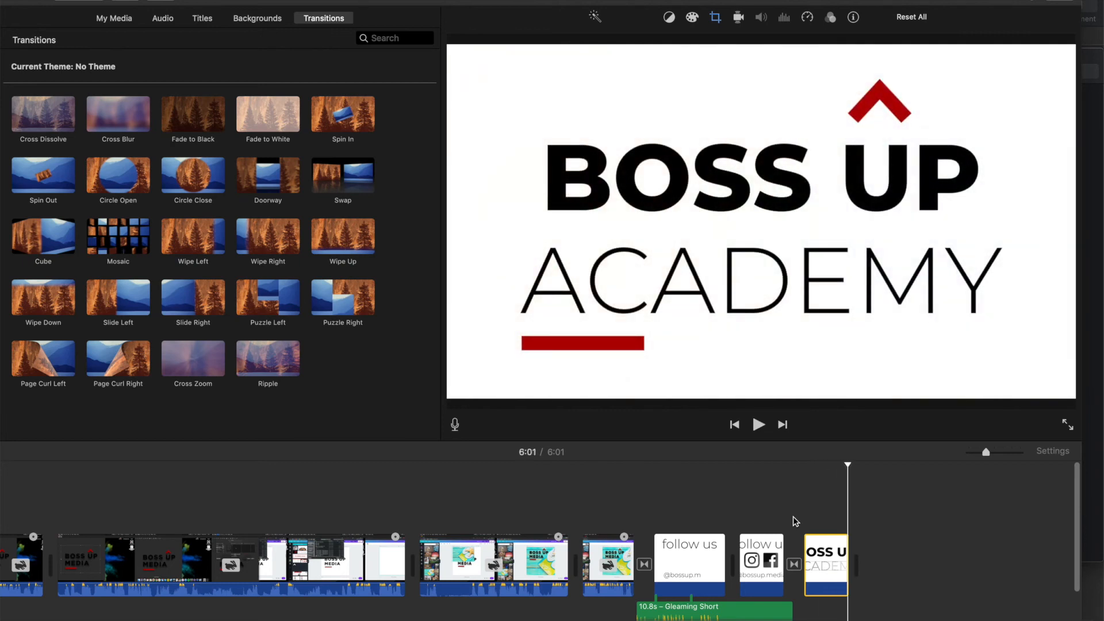
pyautogui.press('space')
# Step: Play the opening BOSS UP ACADEMY animation from the start of the timeline, and check the follow us clips near the end
pyautogui.press('space')
pyautogui.click(40, 497)
pyautogui.press('space')
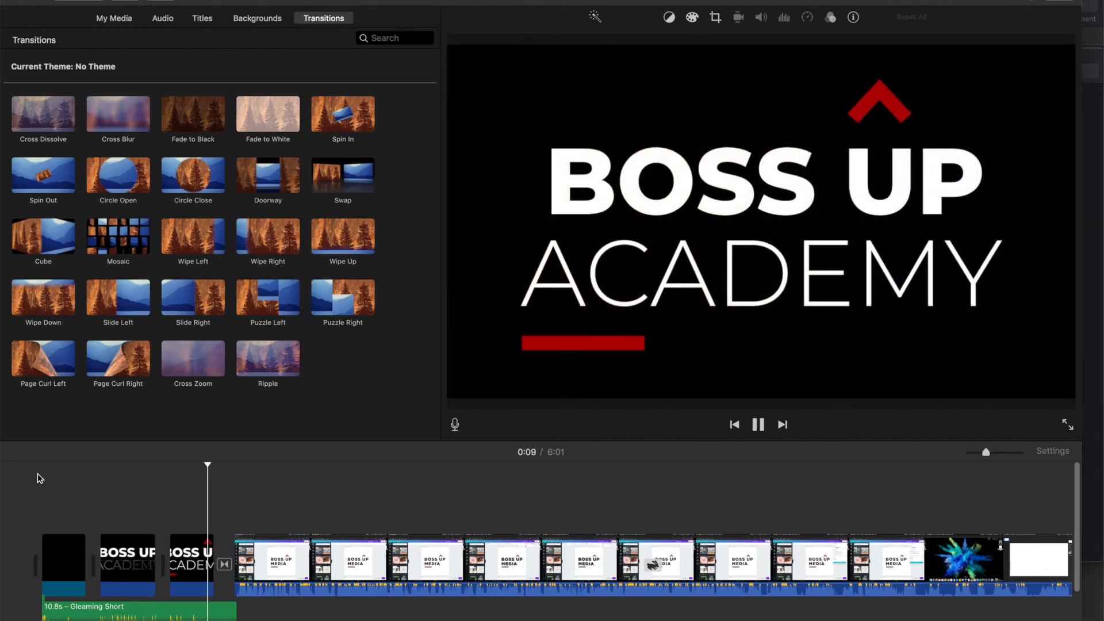
pyautogui.press('space')
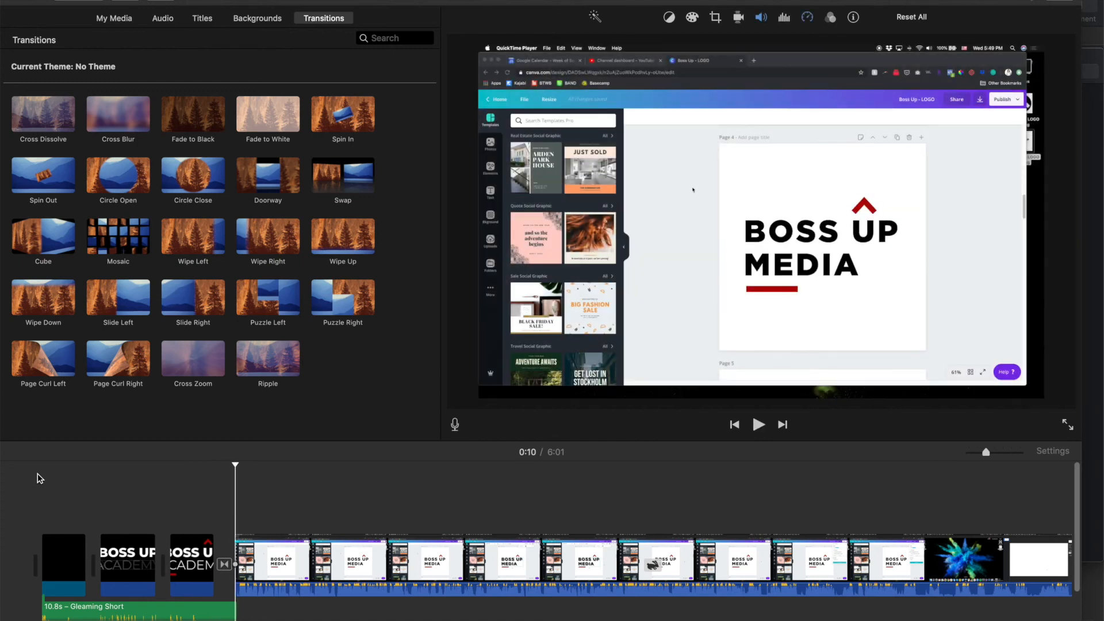
pyautogui.hscroll(15, 552, 564)
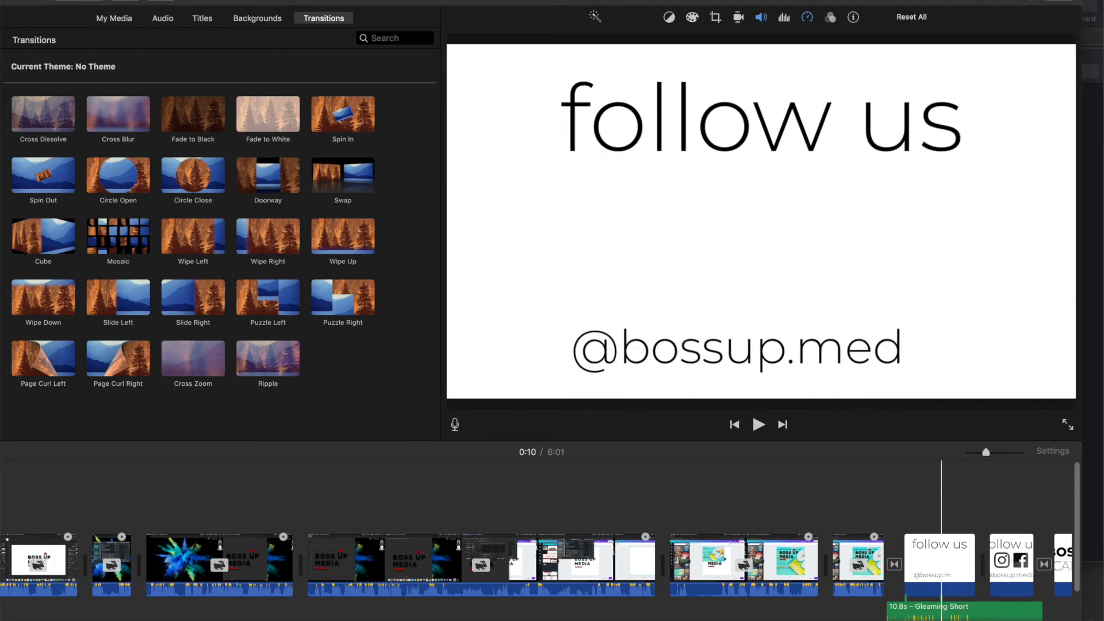
# Step: Switch to Keynote and check the build-in settings of the follow us text on slide 2
pyautogui.click(575, 611)
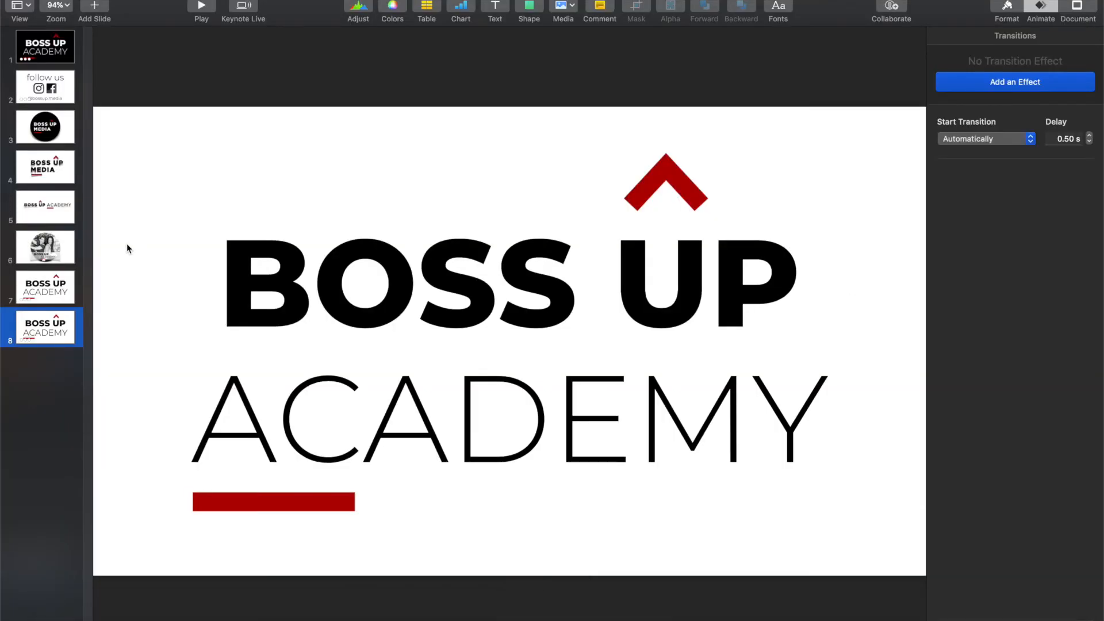
pyautogui.click(32, 102)
pyautogui.click(283, 214)
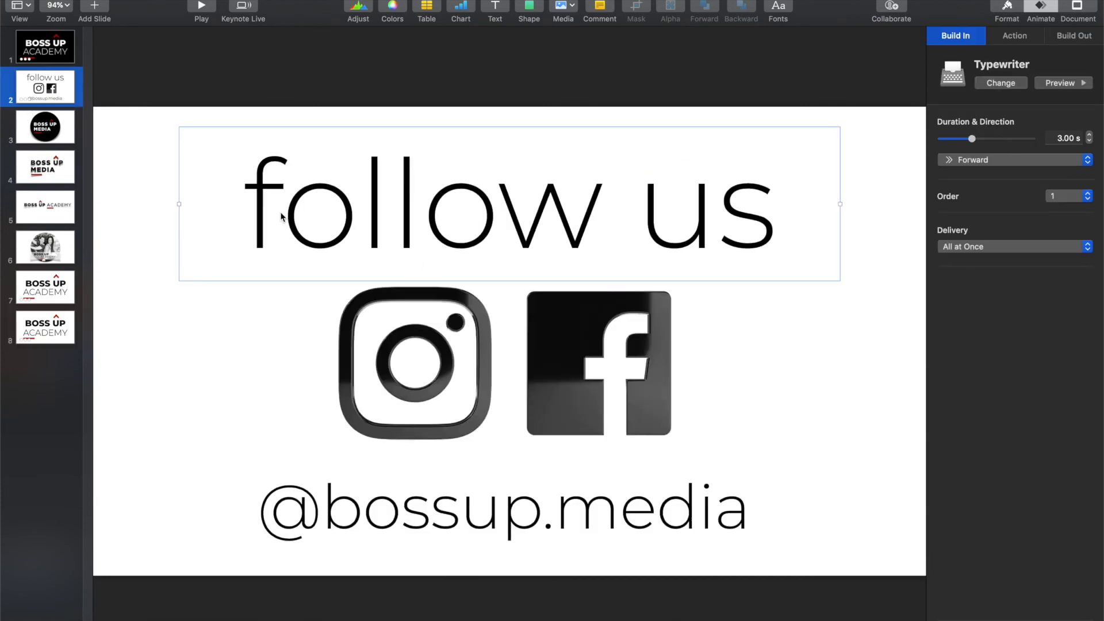